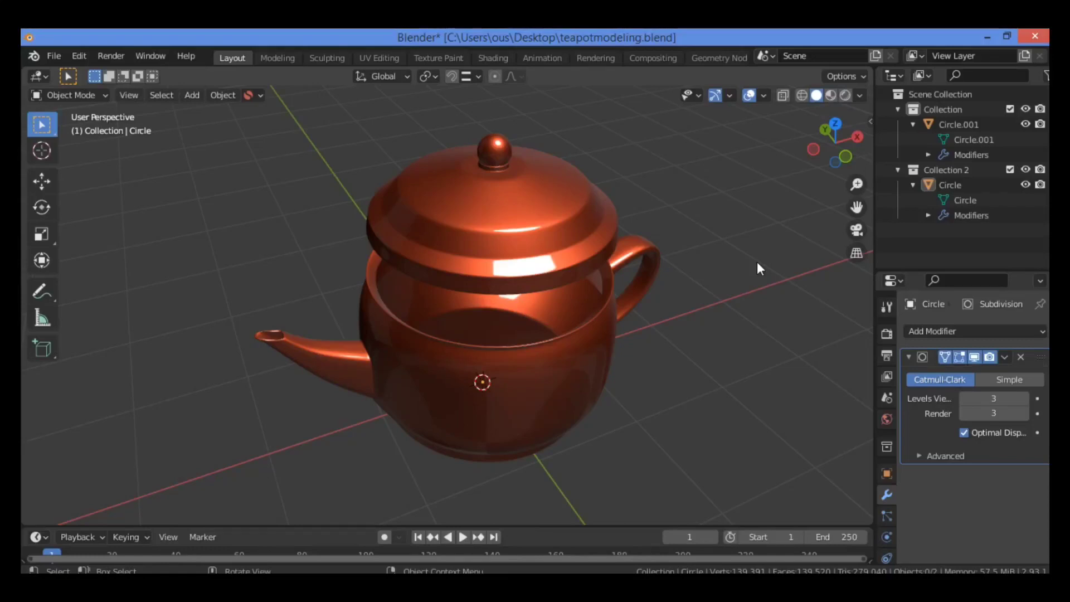
Switch the solid viewport lighting from MatCap to Studio so the teapot is shown in plain grey.
{"action": "mouse_move", "coordinate": [825, 151]}
{"action": "left_mouse_down"}
{"action": "mouse_move", "coordinate": [785, 129]}
{"action": "mouse_move", "coordinate": [845, 76]}
{"action": "mouse_move", "coordinate": [865, 36]}
{"action": "mouse_move", "coordinate": [850, 111]}
{"action": "mouse_move", "coordinate": [872, 175]}
{"action": "mouse_move", "coordinate": [954, 205]}
{"action": "mouse_move", "coordinate": [829, 149]}
{"action": "left_mouse_up"}
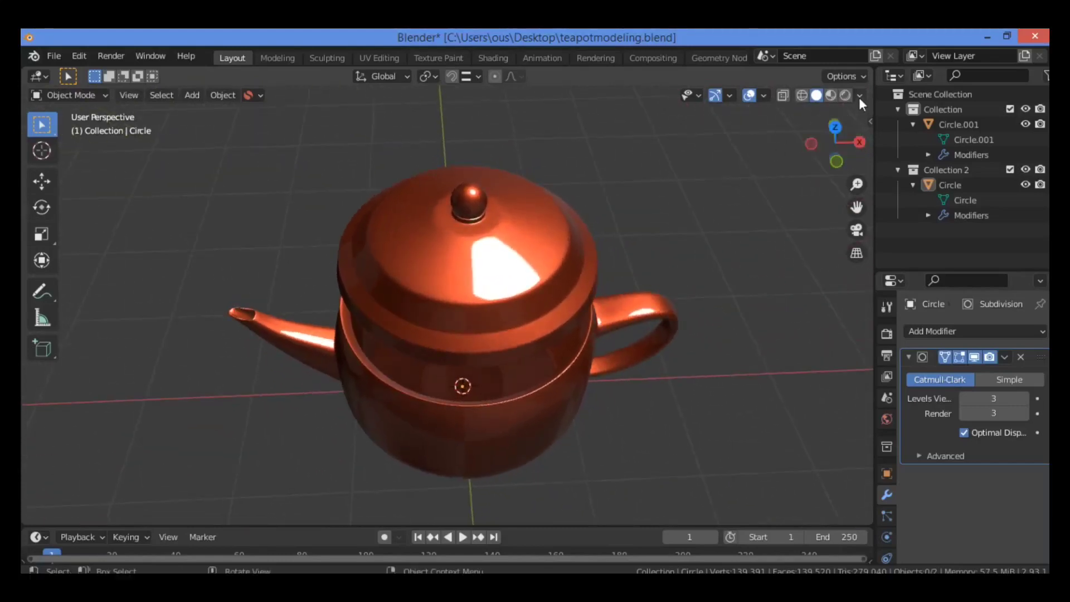
{"action": "left_click_drag", "start_coordinate": [857, 184], "coordinate": [860, 182]}
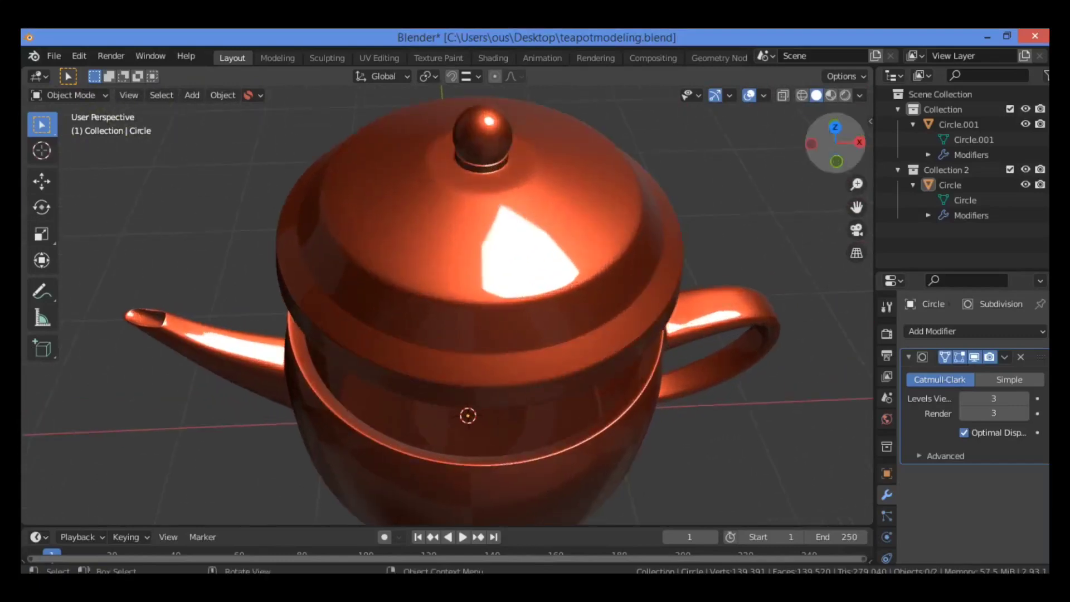
{"action": "left_click_drag", "start_coordinate": [836, 146], "coordinate": [785, 164]}
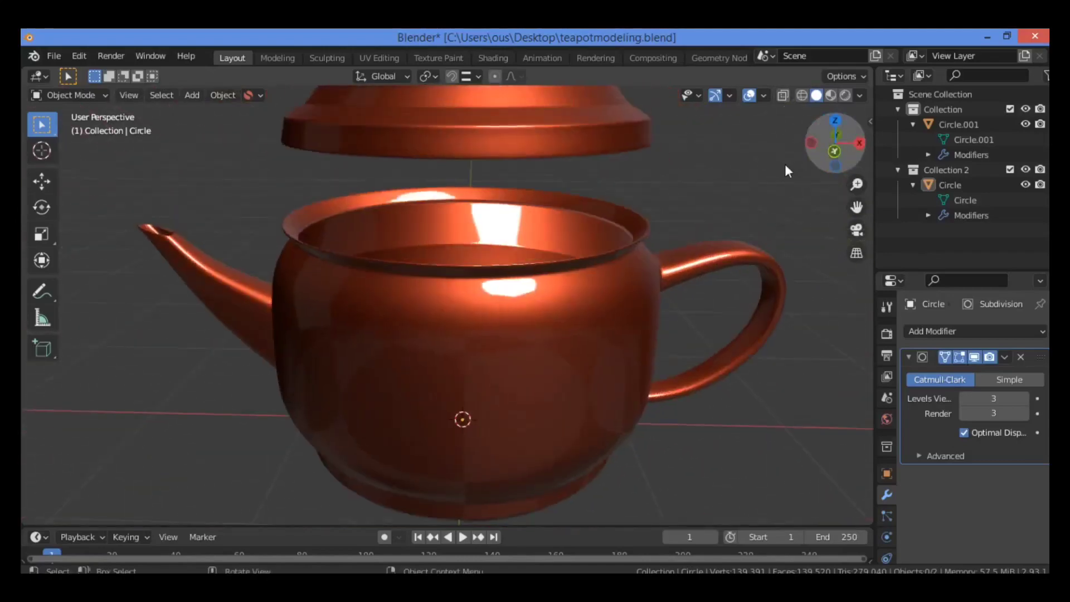
{"action": "left_click", "coordinate": [860, 95]}
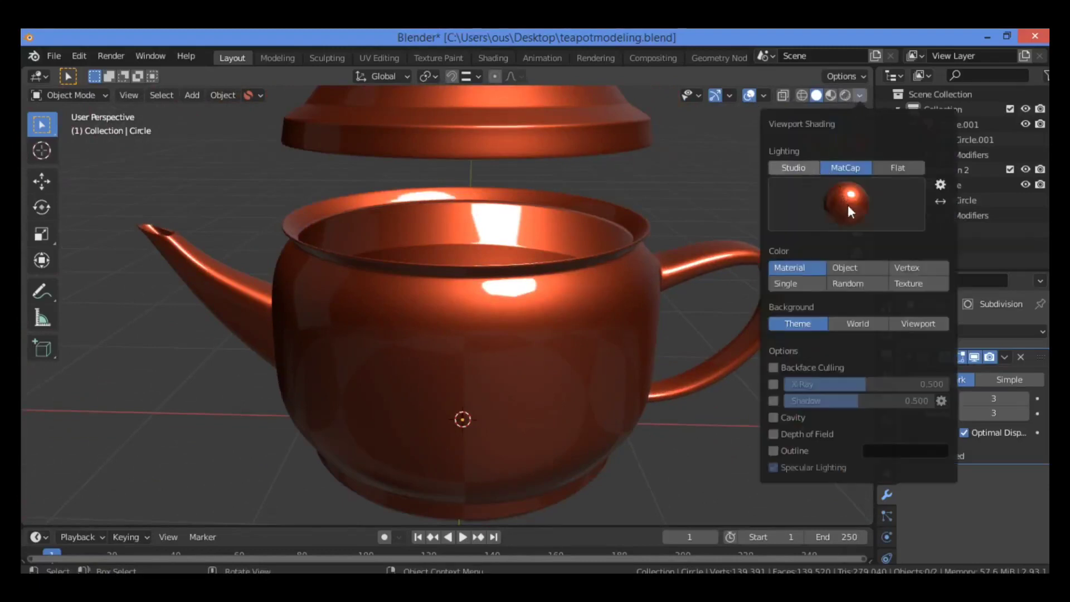
{"action": "left_click", "coordinate": [797, 167]}
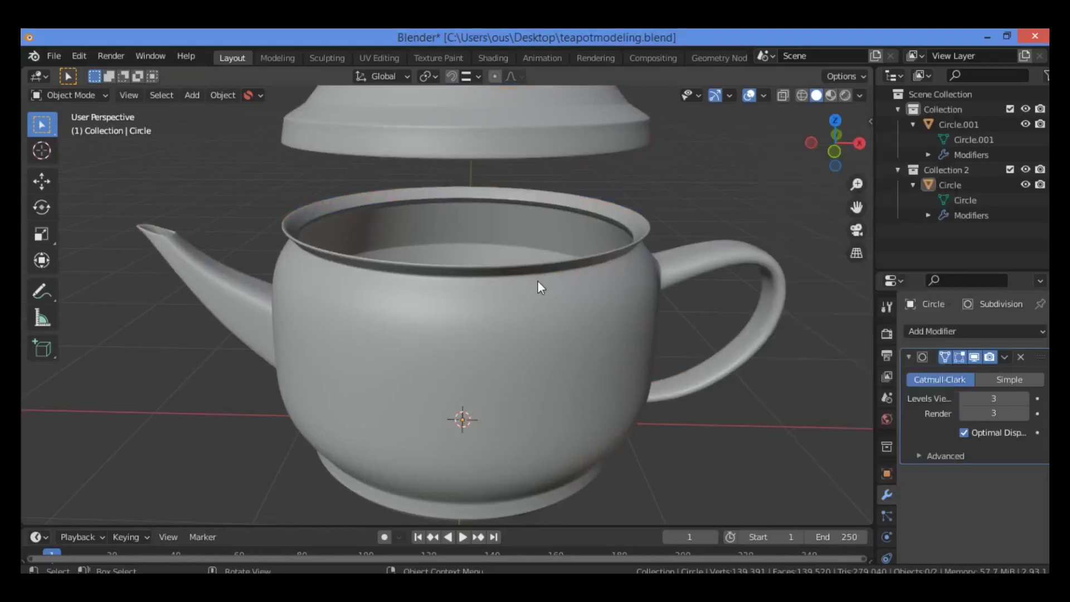
Hide the teapot lid object Circle.001 and open the teapot body's mesh in Edit Mode.
{"action": "left_click", "coordinate": [573, 127]}
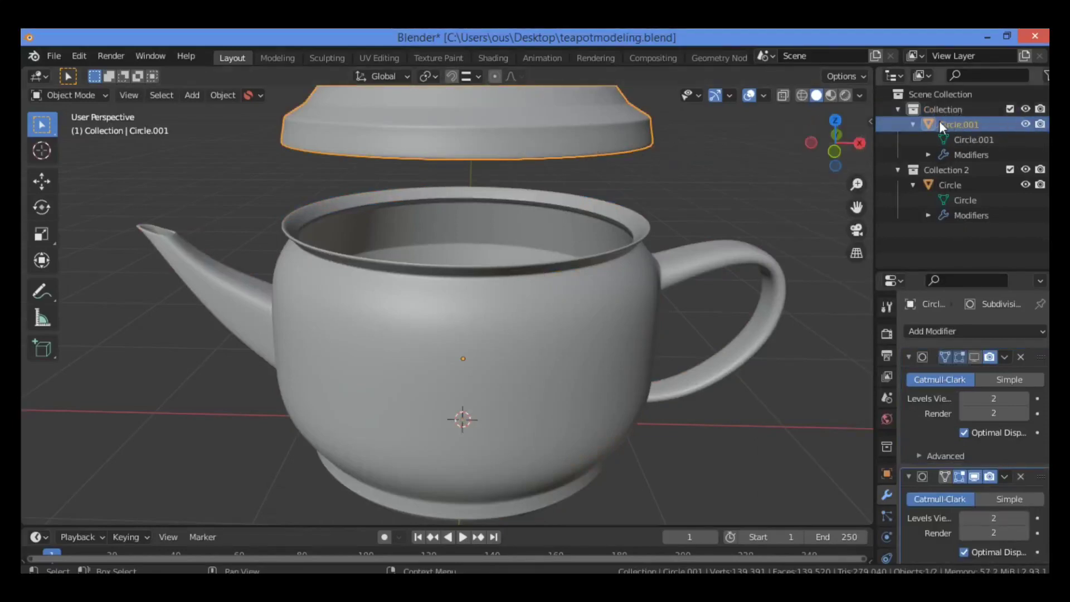
{"action": "left_click", "coordinate": [1024, 123]}
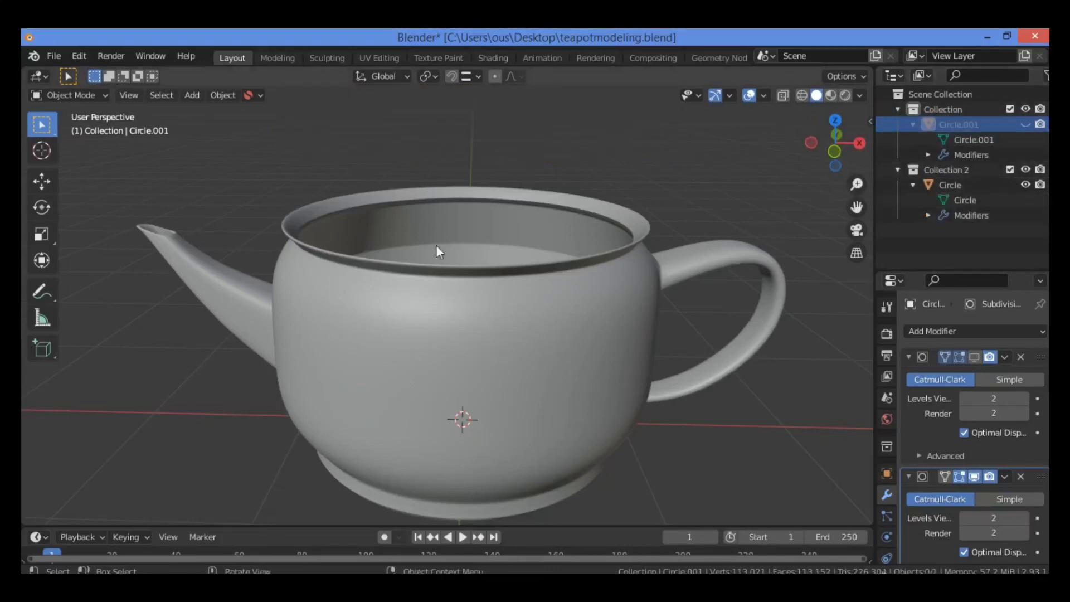
{"action": "left_click", "coordinate": [527, 292]}
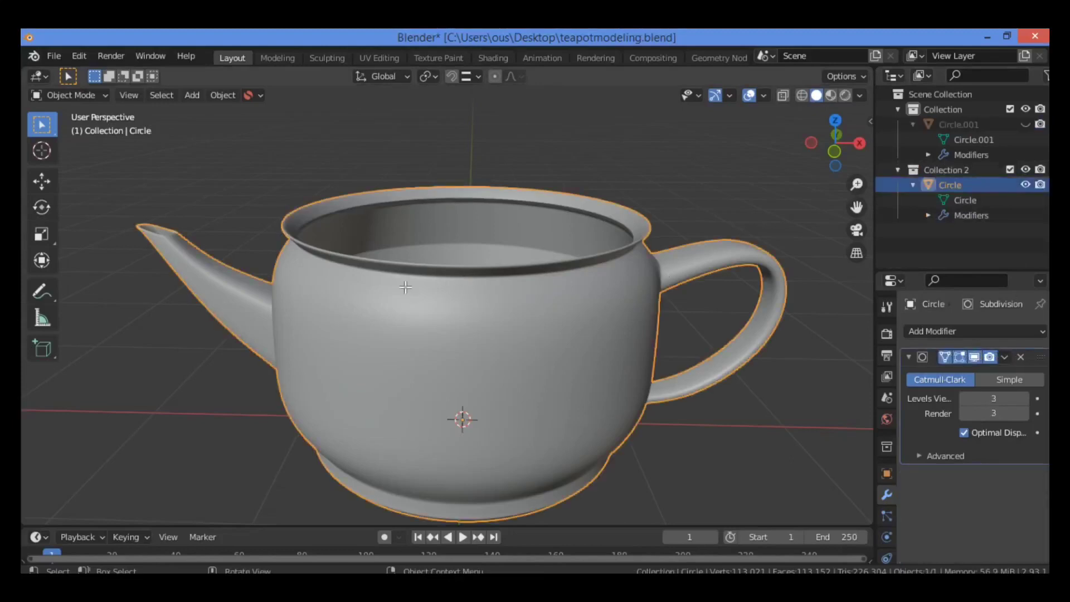
{"action": "key", "text": "Tab"}
Examine the teapot body's mesh topology from all sides, including the interior, base, spout and handle joints.
{"action": "left_click_drag", "start_coordinate": [857, 163], "coordinate": [521, 253]}
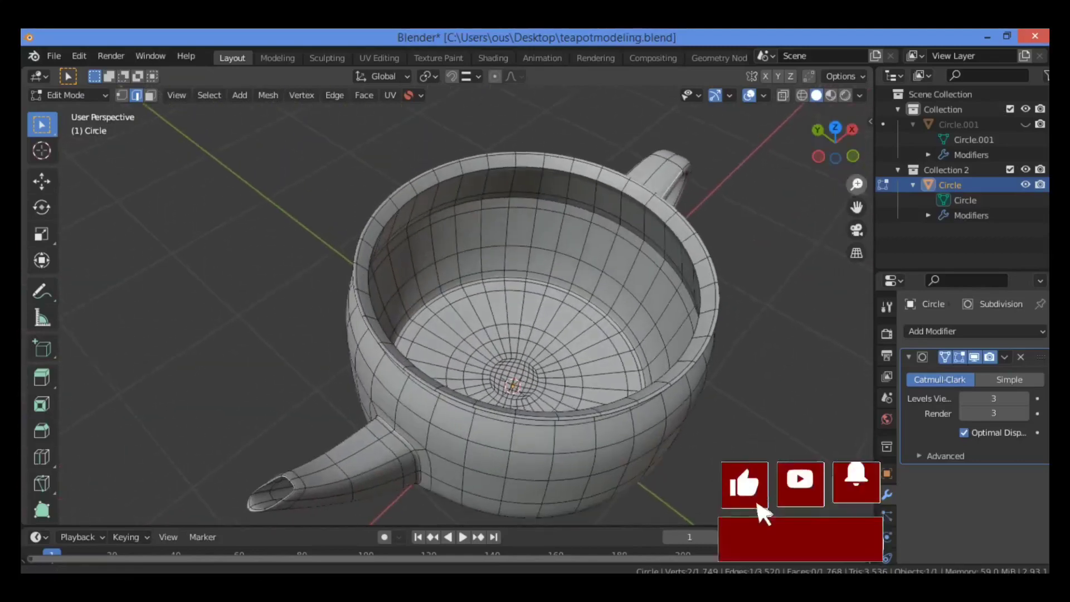
{"action": "scroll", "coordinate": [439, 200], "scroll_direction": "up", "scroll_amount": 5}
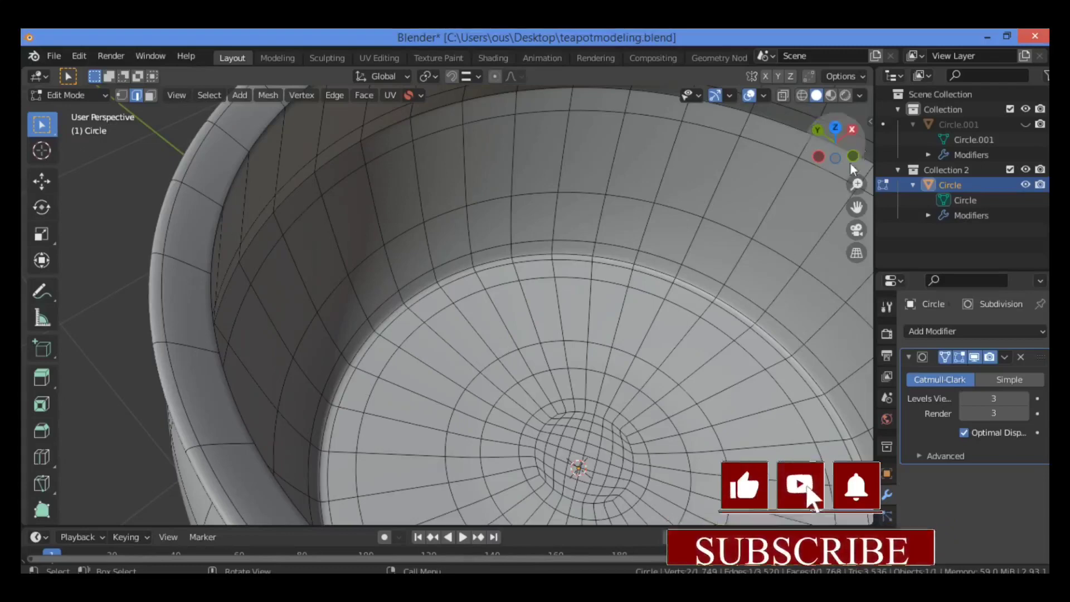
{"action": "middle_click_drag", "start_coordinate": [321, 256], "coordinate": [834, 212]}
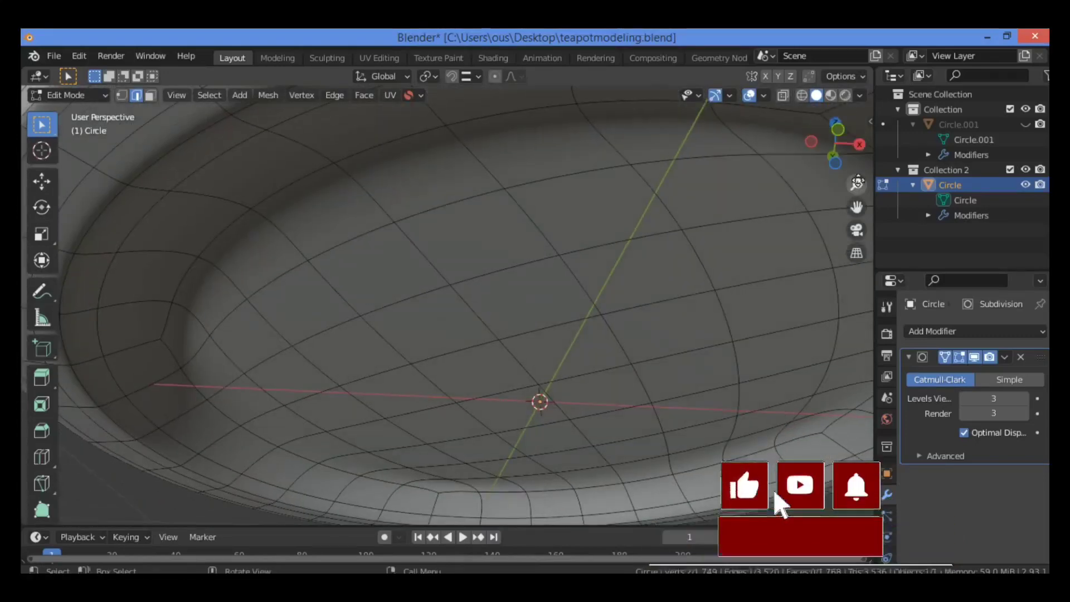
{"action": "scroll", "coordinate": [834, 211], "scroll_direction": "down", "scroll_amount": 6}
{"action": "middle_click_drag", "start_coordinate": [530, 268], "coordinate": [493, 339]}
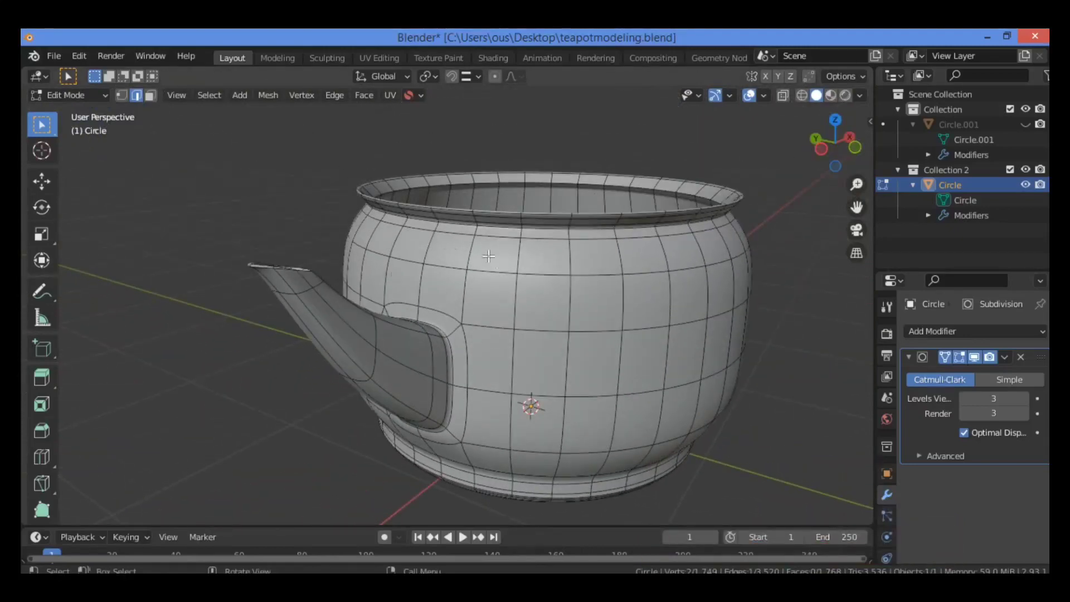
{"action": "left_click_drag", "start_coordinate": [858, 146], "coordinate": [834, 138]}
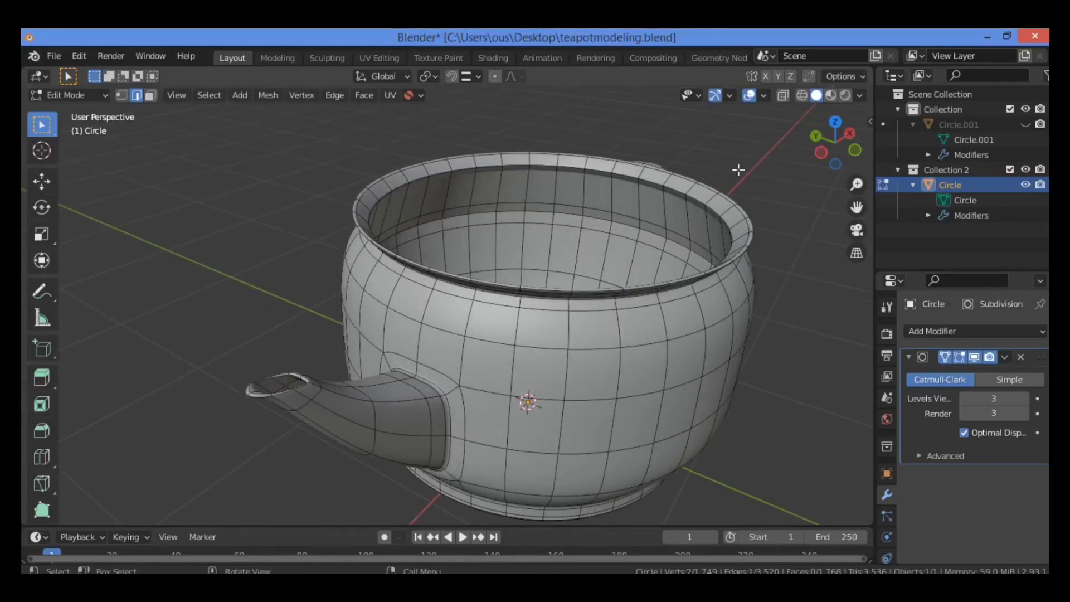
{"action": "left_click_drag", "start_coordinate": [833, 152], "coordinate": [730, 111]}
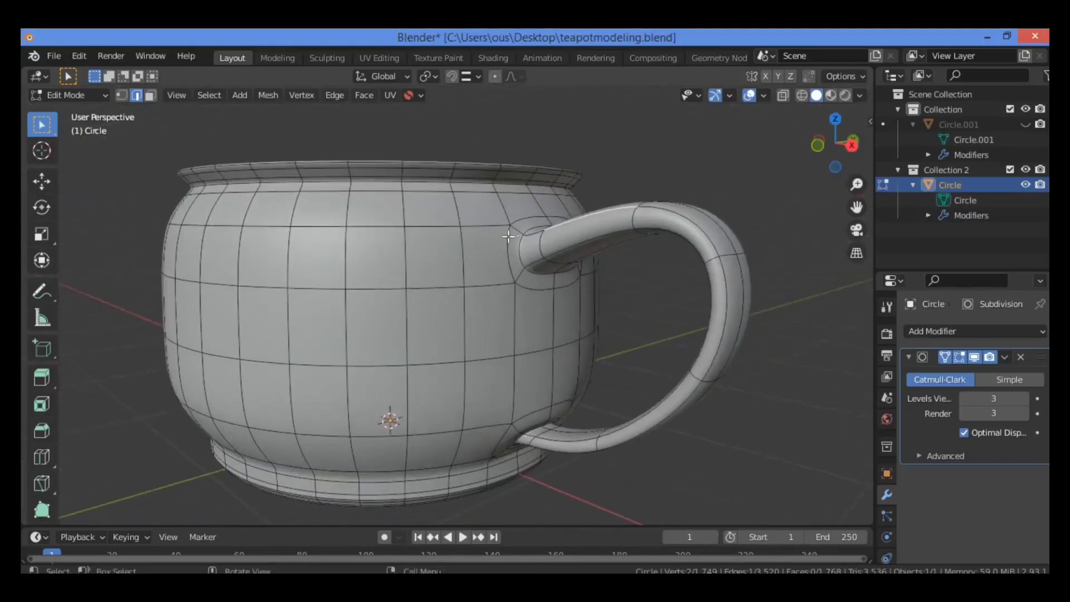
{"action": "left_click_drag", "start_coordinate": [836, 142], "coordinate": [685, 163]}
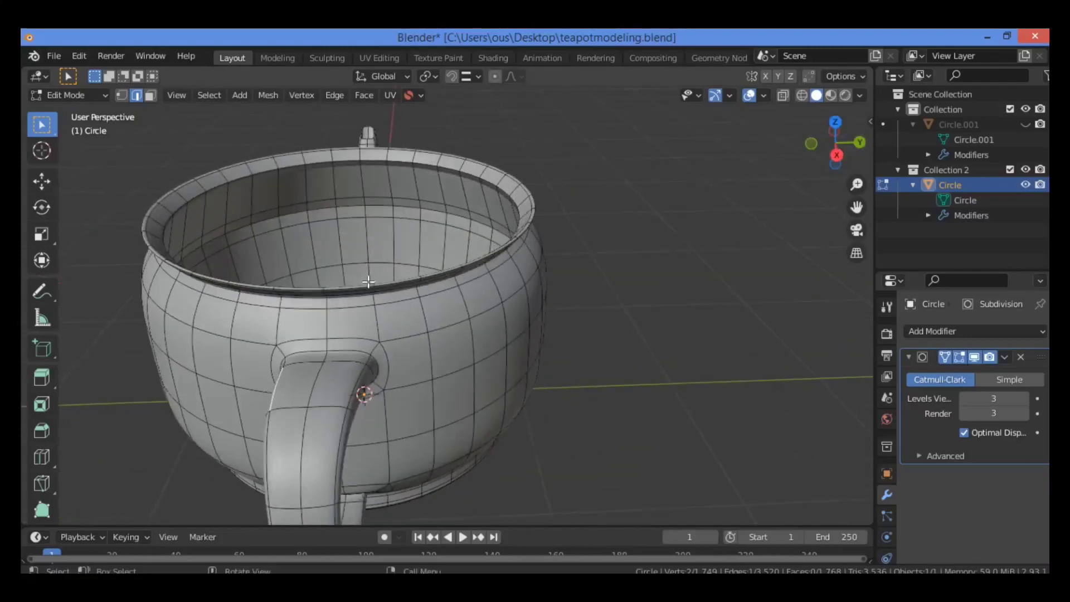
{"action": "left_click_drag", "start_coordinate": [836, 142], "coordinate": [822, 226]}
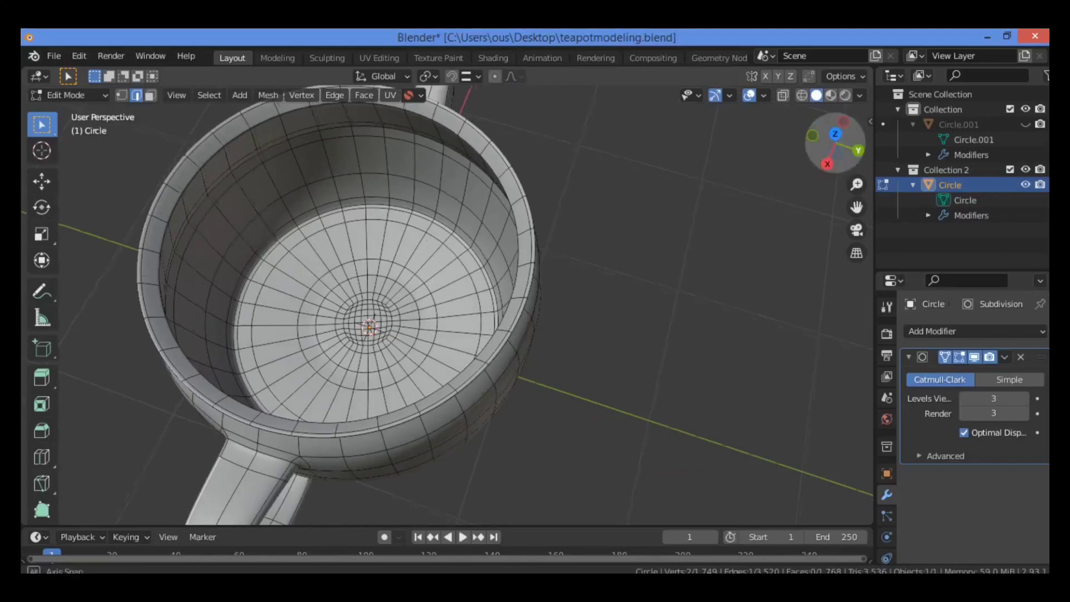
{"action": "left_click_drag", "start_coordinate": [836, 148], "coordinate": [833, 127]}
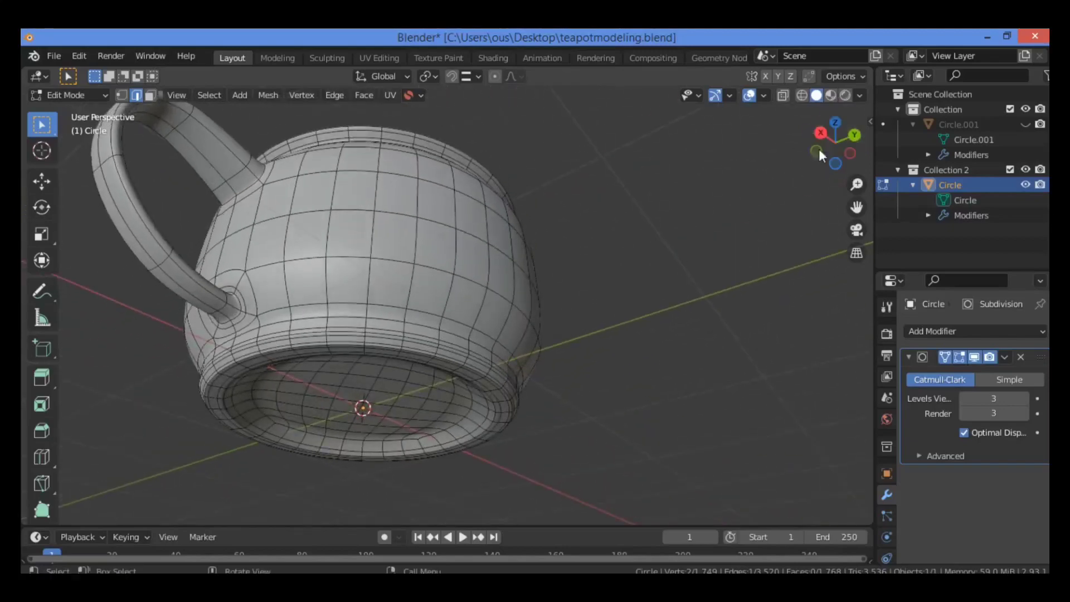
{"action": "left_click_drag", "start_coordinate": [818, 149], "coordinate": [424, 408]}
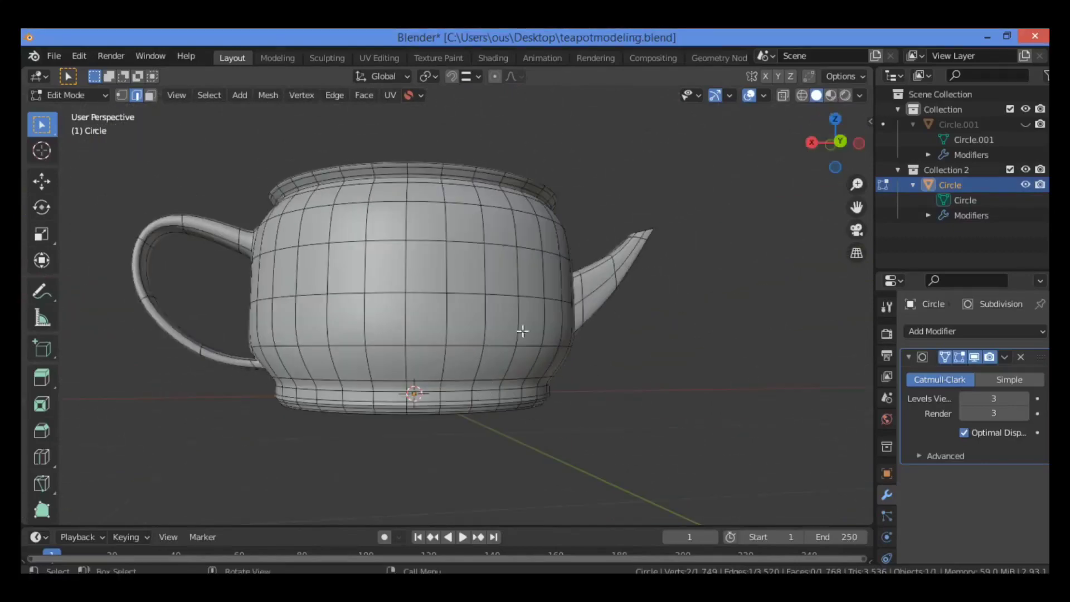
{"action": "left_click_drag", "start_coordinate": [828, 137], "coordinate": [514, 177]}
{"action": "left_click_drag", "start_coordinate": [830, 146], "coordinate": [791, 149]}
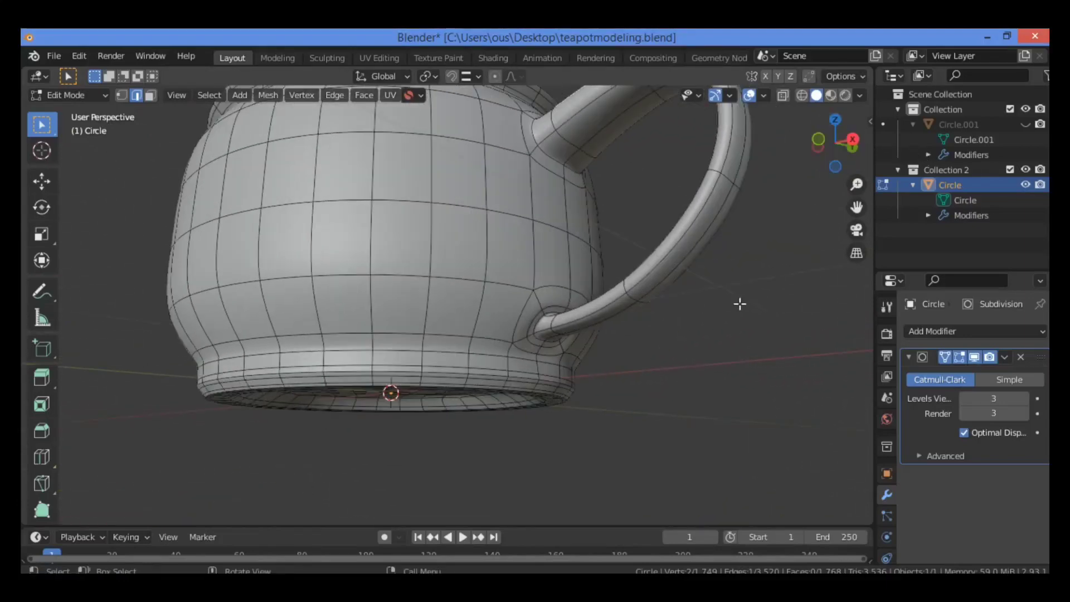
Try a viewport level of 2 on the body's Subdivision modifier and restore it to 3.
{"action": "left_click", "coordinate": [963, 399]}
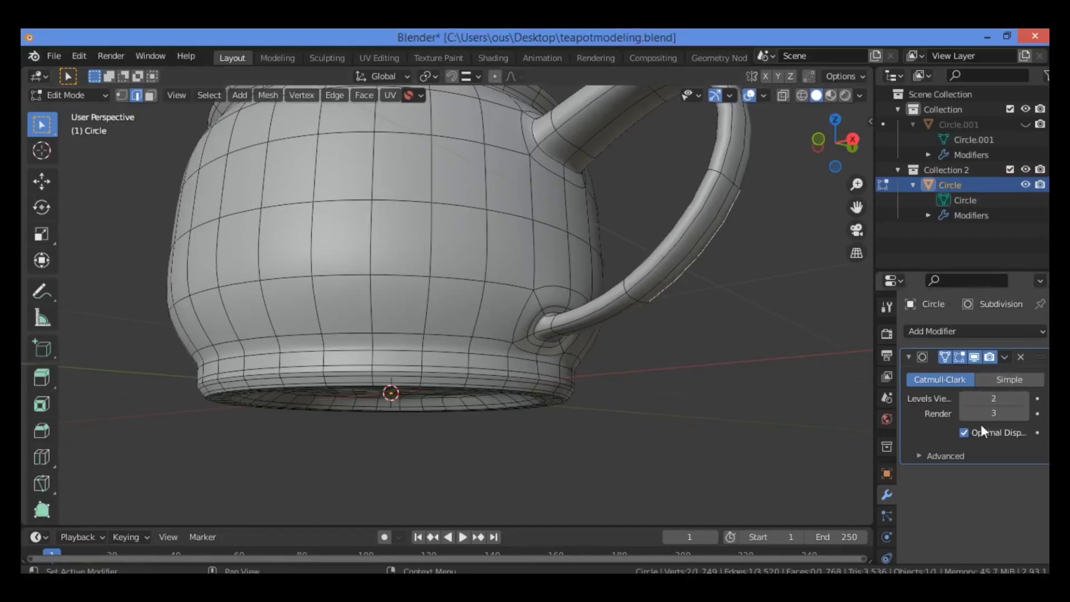
{"action": "left_click", "coordinate": [1024, 399]}
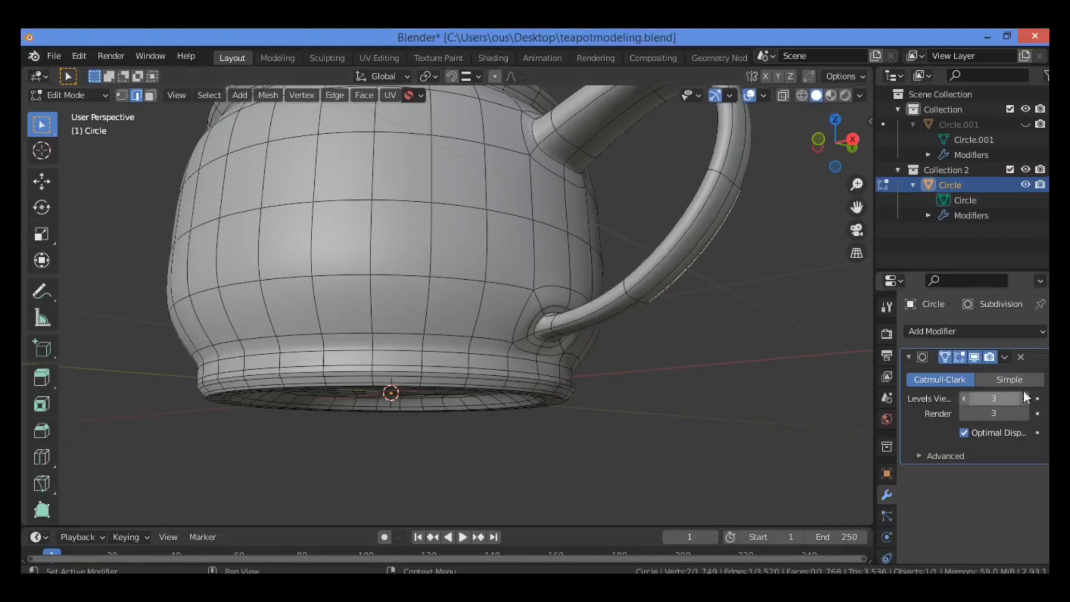
{"action": "left_click_drag", "start_coordinate": [835, 162], "coordinate": [722, 217]}
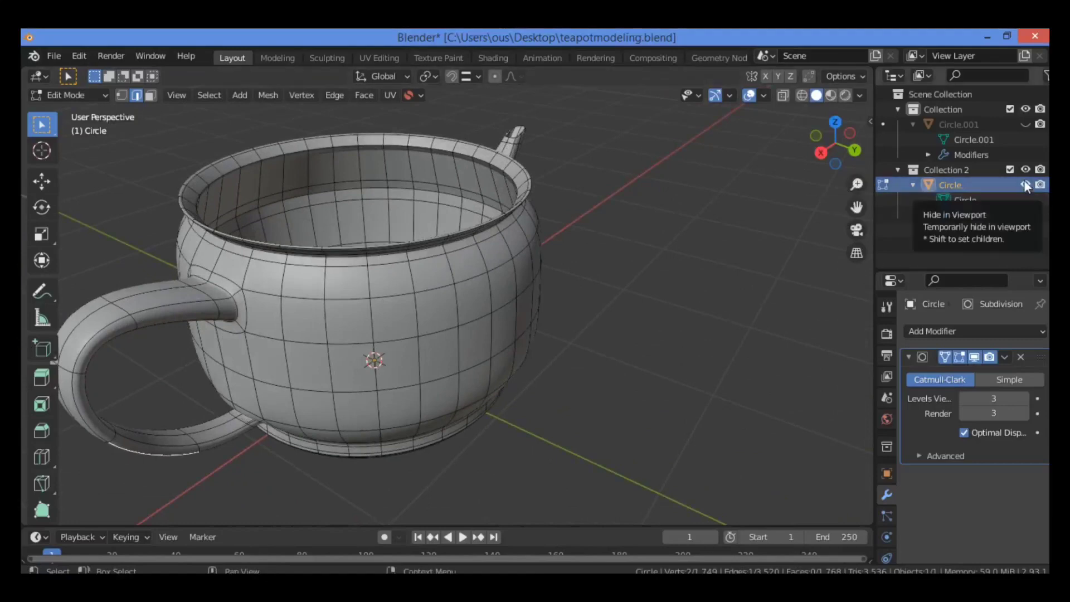
Rename the teapot body object Circle as "body teapot".
{"action": "double_click", "coordinate": [962, 183]}
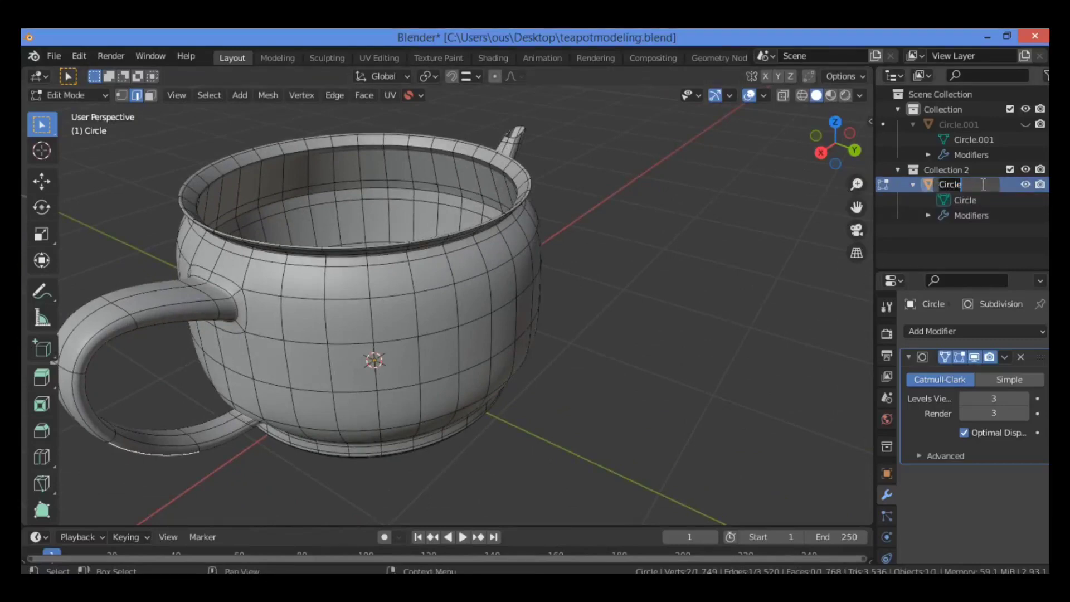
{"action": "key", "text": "BackSpace"}
{"action": "type", "text": "pot"}
{"action": "key", "text": "Return"}
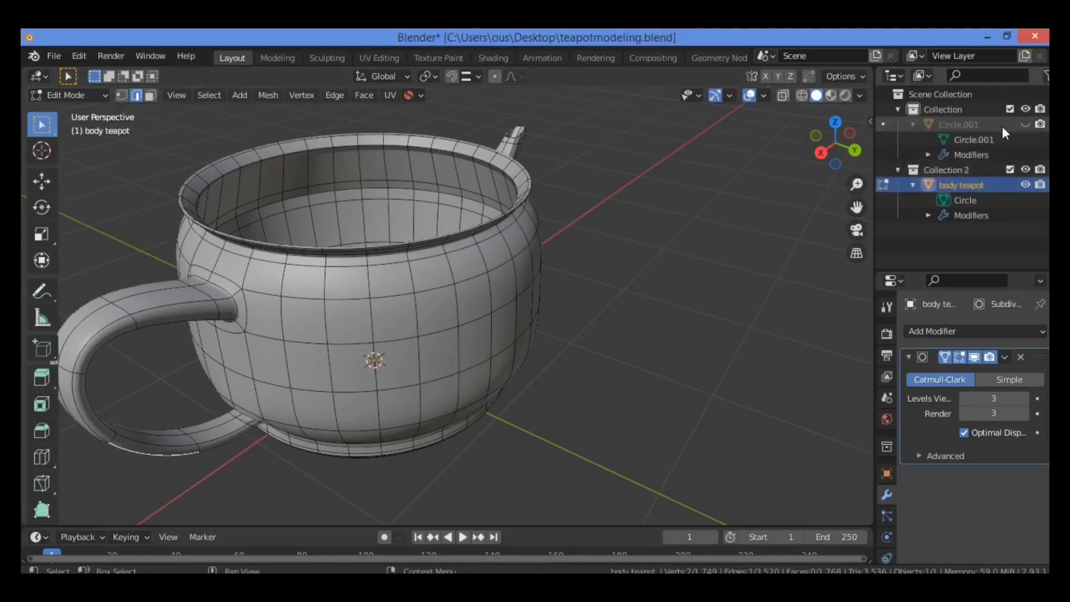
Hide the teapot body, unhide the lid Circle.001, and select the lid in Object Mode.
{"action": "left_click", "coordinate": [1026, 185]}
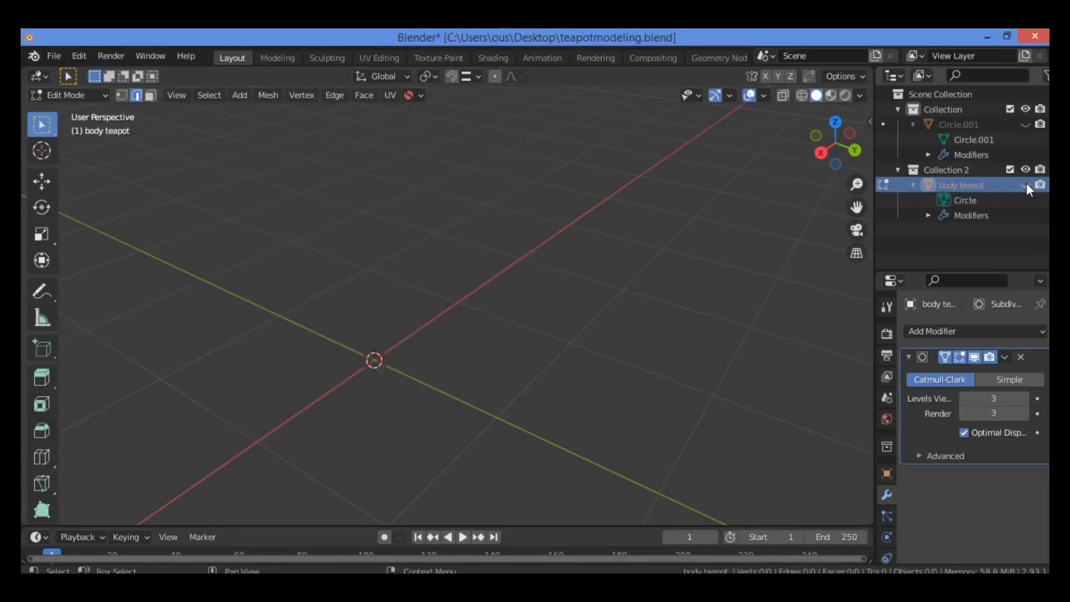
{"action": "left_click", "coordinate": [1026, 123]}
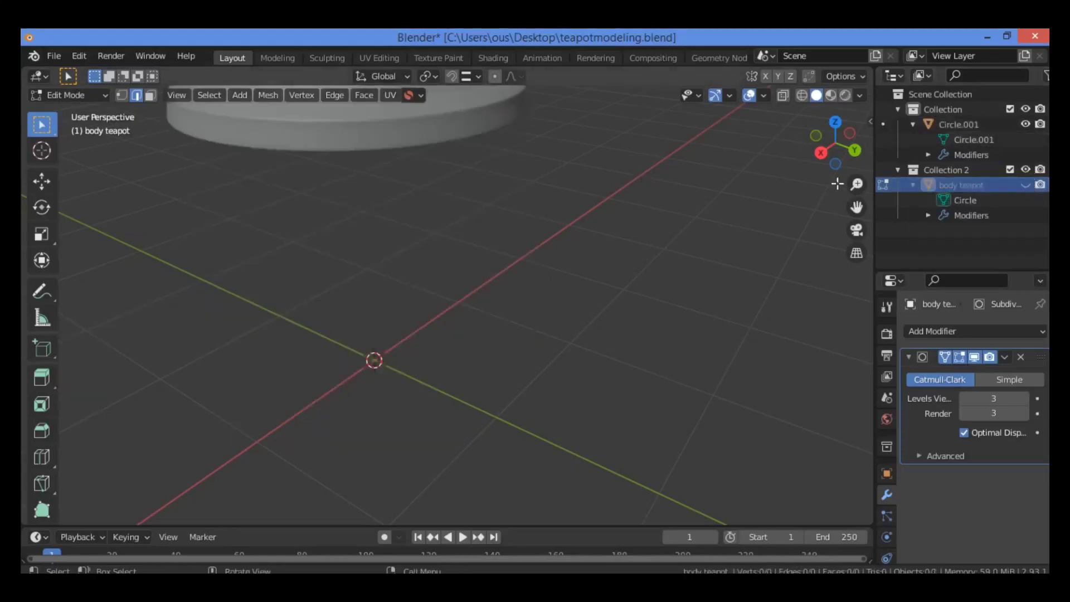
{"action": "left_click_drag", "start_coordinate": [857, 207], "coordinate": [505, 219]}
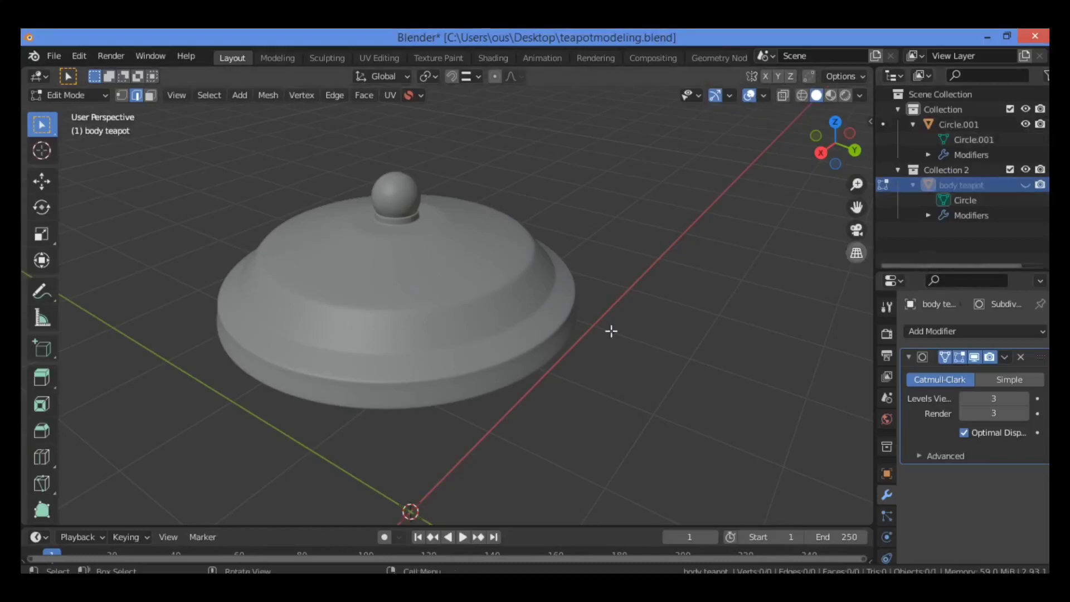
{"action": "key", "text": "Tab"}
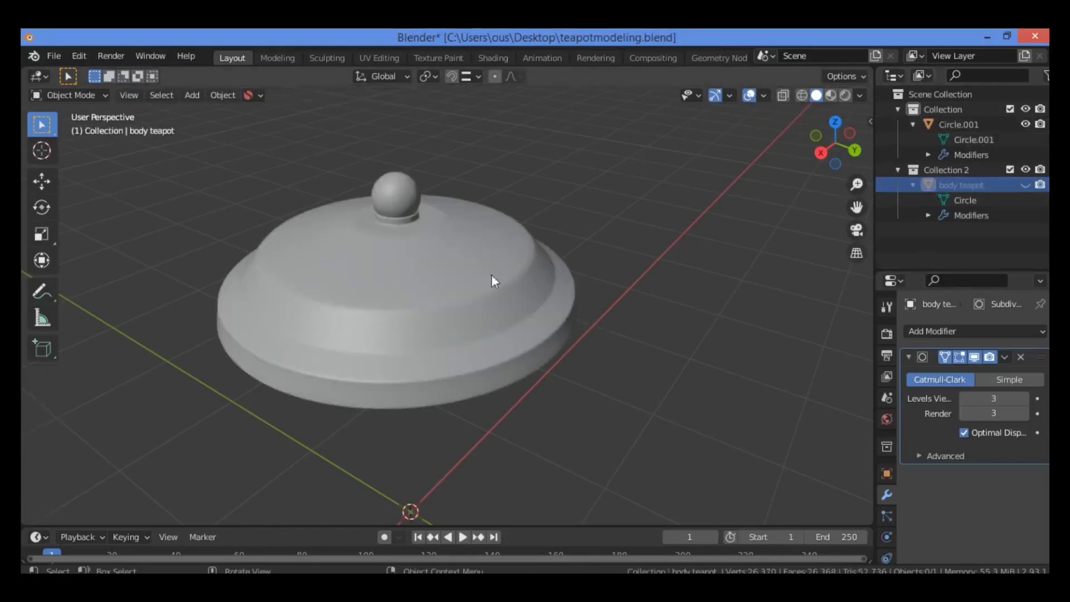
{"action": "left_click", "coordinate": [487, 276]}
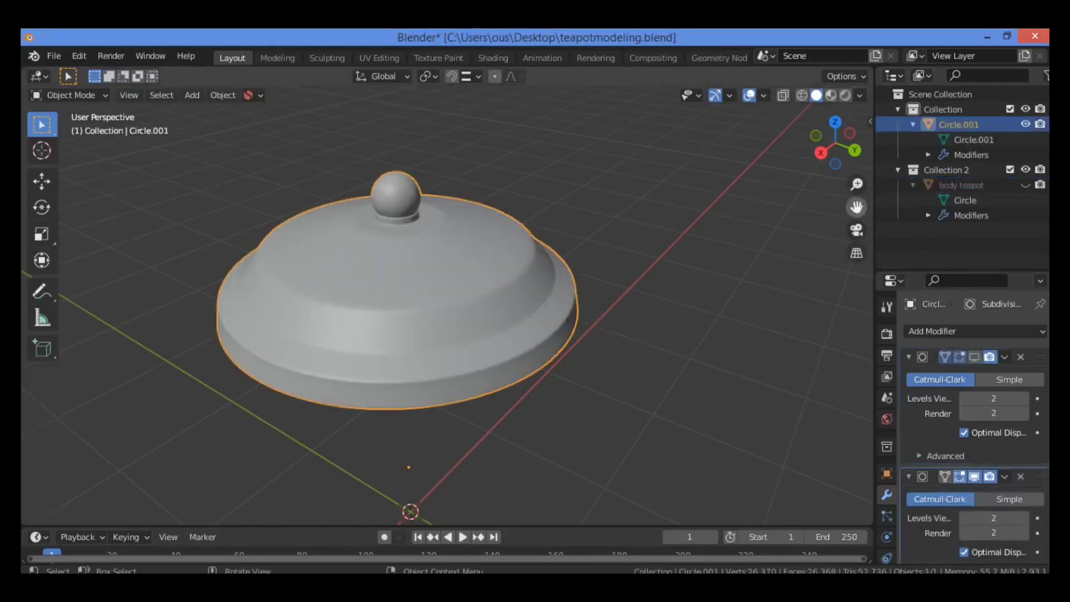
{"action": "left_click_drag", "start_coordinate": [857, 206], "coordinate": [900, 174]}
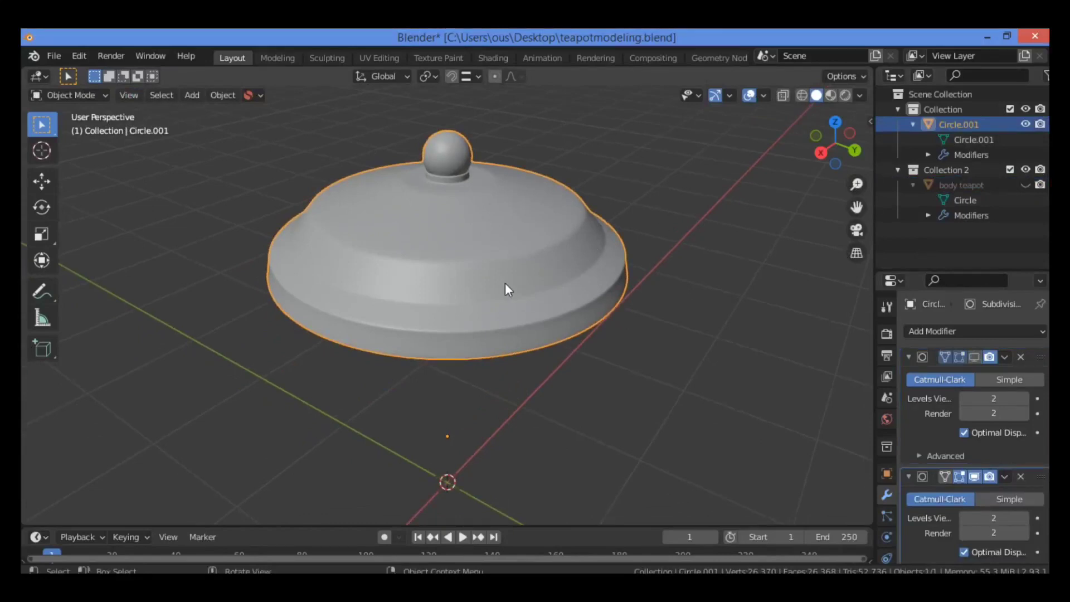
Inspect the lid's mesh in Edit Mode, enable its first Subdivision modifier in the viewport, and return to Object Mode with the lid deselected.
{"action": "key", "text": "Tab"}
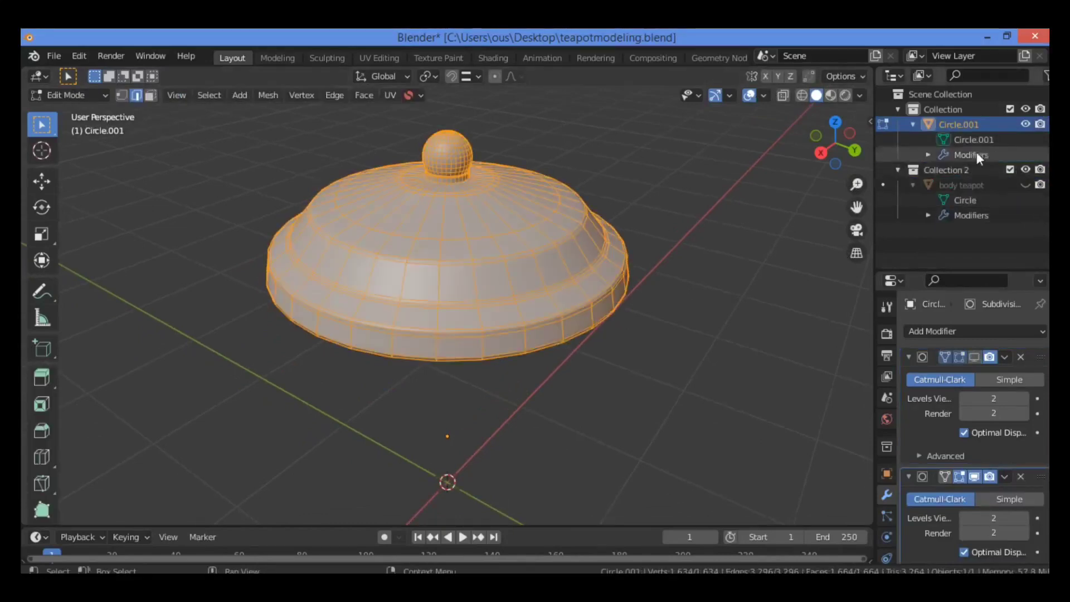
{"action": "left_click_drag", "start_coordinate": [856, 207], "coordinate": [838, 258]}
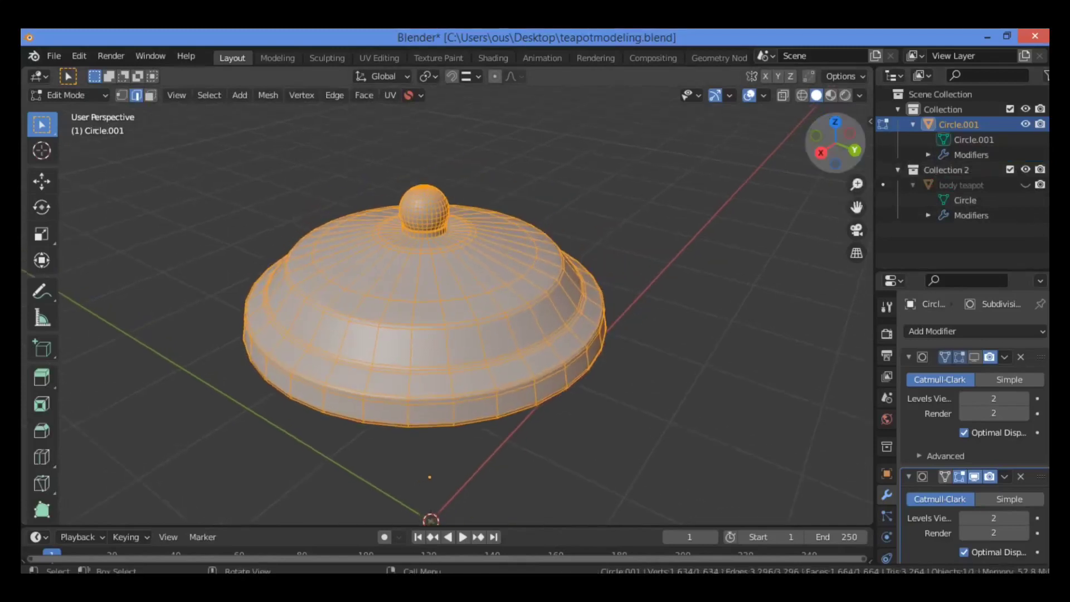
{"action": "left_click_drag", "start_coordinate": [848, 158], "coordinate": [825, 169]}
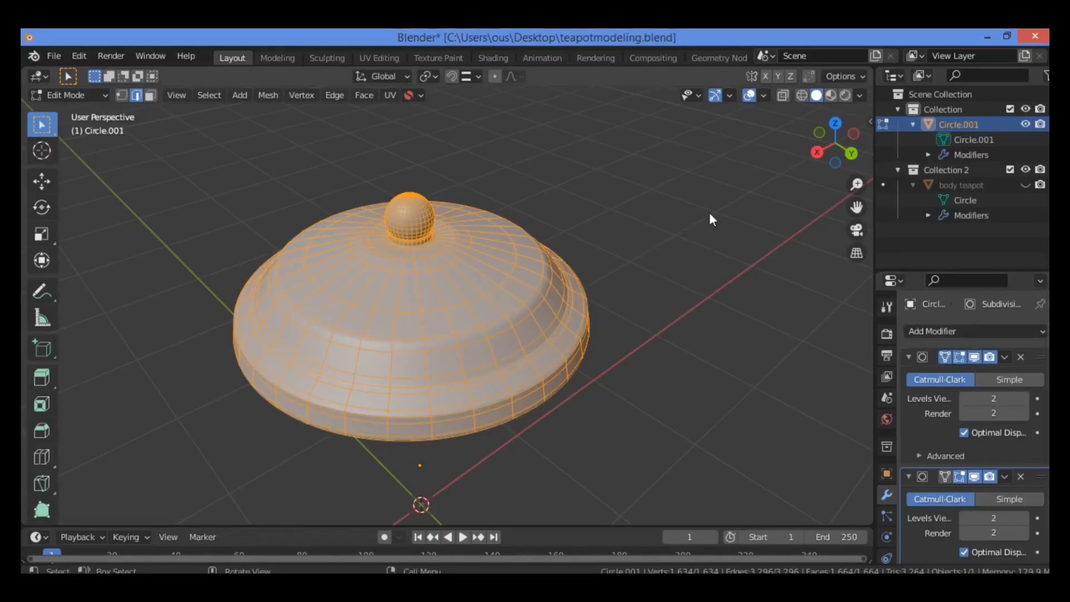
{"action": "key", "text": "Tab"}
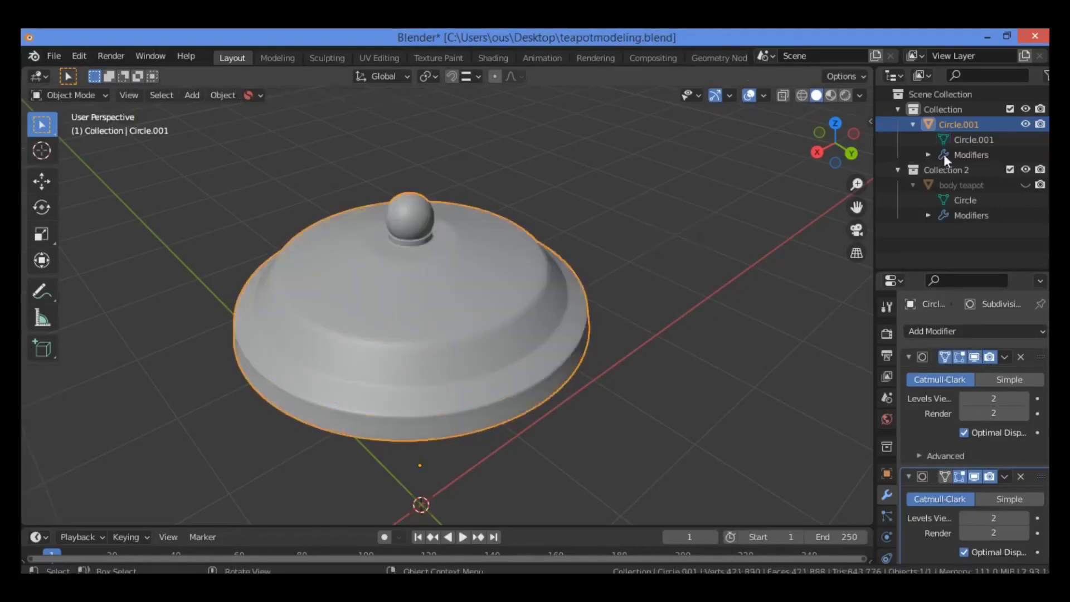
{"action": "left_click", "coordinate": [797, 177]}
{"action": "mouse_move", "coordinate": [847, 140]}
{"action": "left_mouse_down"}
{"action": "mouse_move", "coordinate": [846, 84]}
{"action": "mouse_move", "coordinate": [752, 141]}
{"action": "mouse_move", "coordinate": [713, 214]}
{"action": "mouse_move", "coordinate": [690, 168]}
{"action": "mouse_move", "coordinate": [686, 122]}
{"action": "mouse_move", "coordinate": [715, 49]}
{"action": "mouse_move", "coordinate": [770, 2]}
{"action": "mouse_move", "coordinate": [785, 158]}
{"action": "mouse_move", "coordinate": [846, 139]}
{"action": "left_mouse_up"}
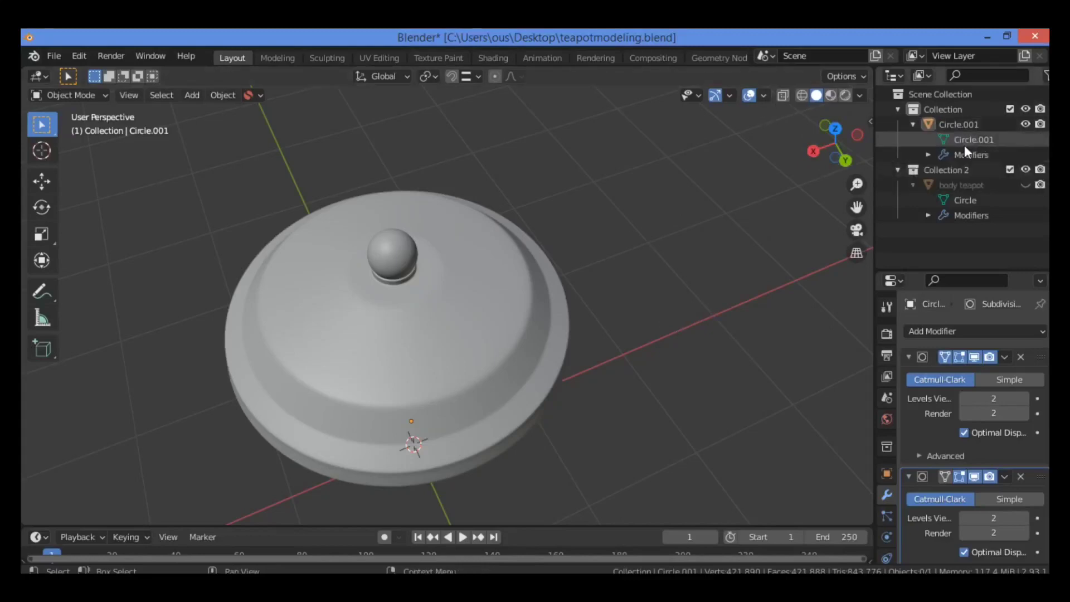
Rename the lid object Circle.001 as "lip cover teapot".
{"action": "left_click", "coordinate": [970, 125]}
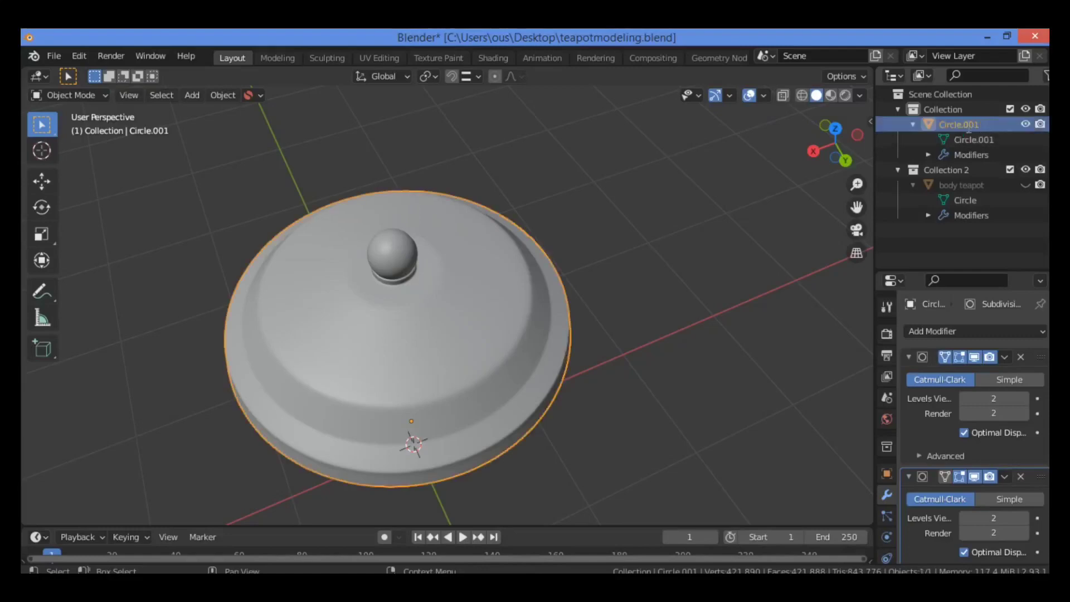
{"action": "double_click", "coordinate": [970, 125]}
{"action": "key", "text": "BackSpace"}
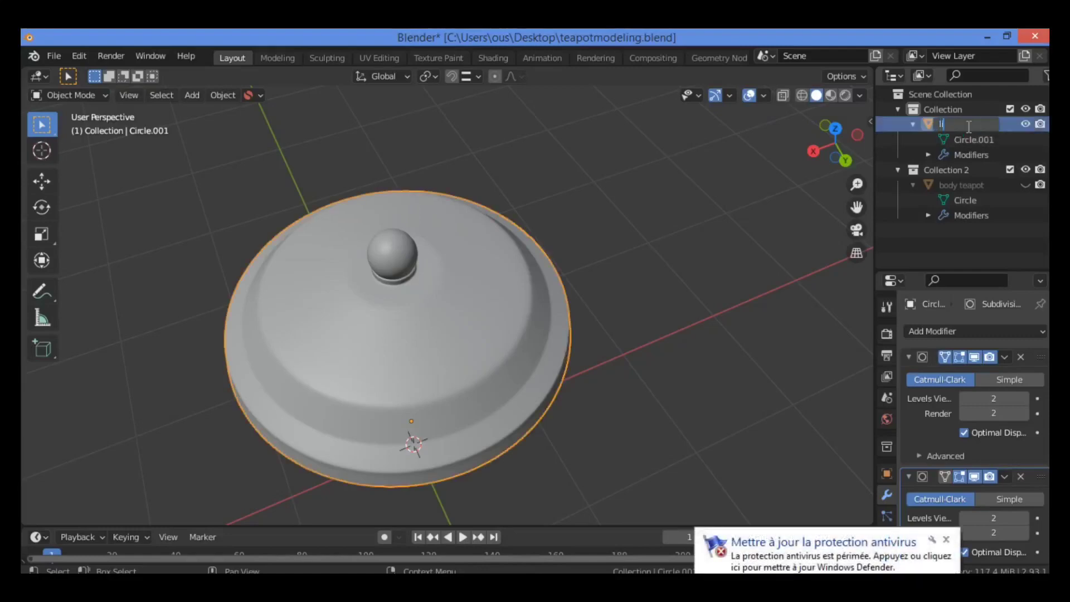
{"action": "type", "text": "lip cover"}
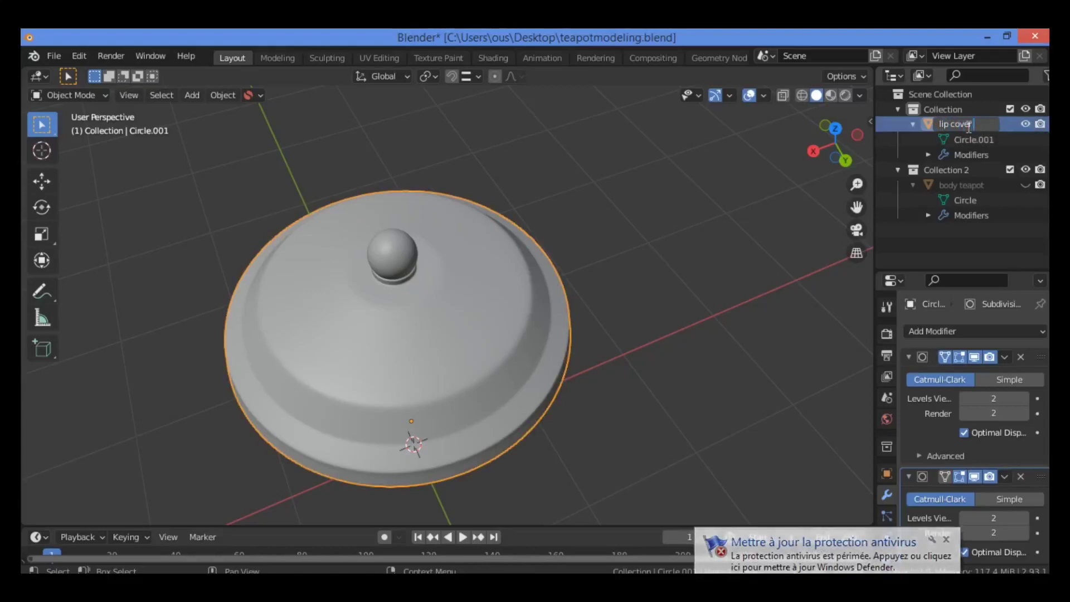
{"action": "type", "text": " teapot"}
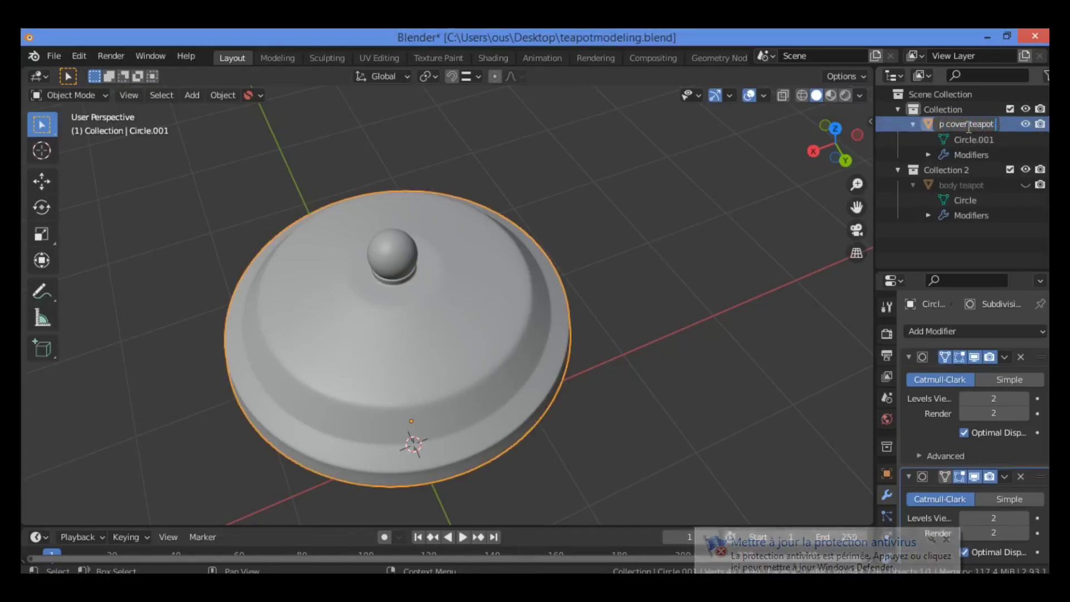
{"action": "key", "text": "Return"}
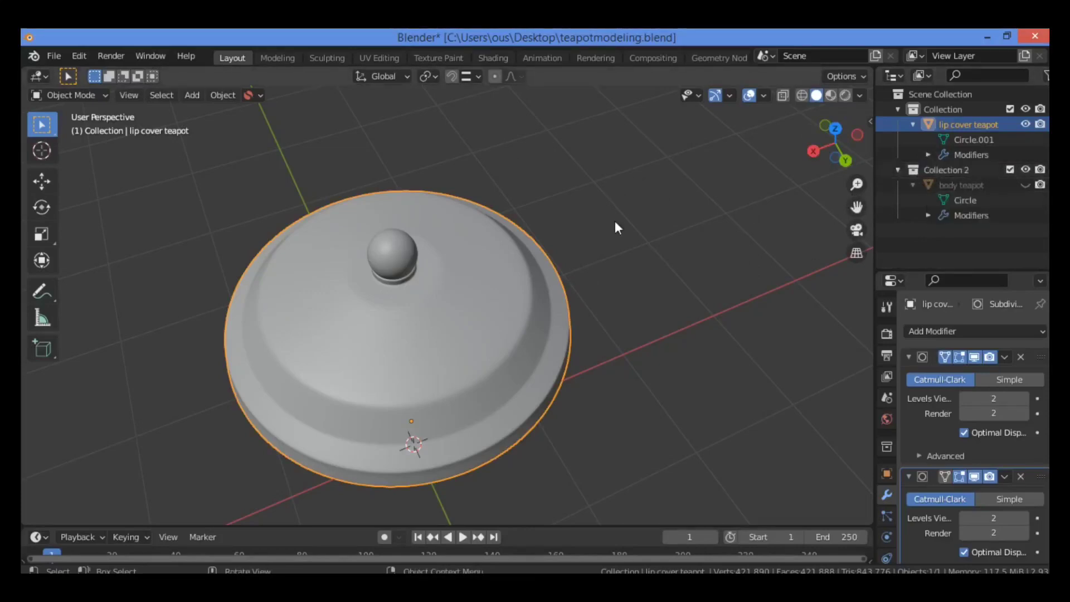
Unhide the teapot body alongside the lid and view the whole model from below.
{"action": "key", "text": "alt+h"}
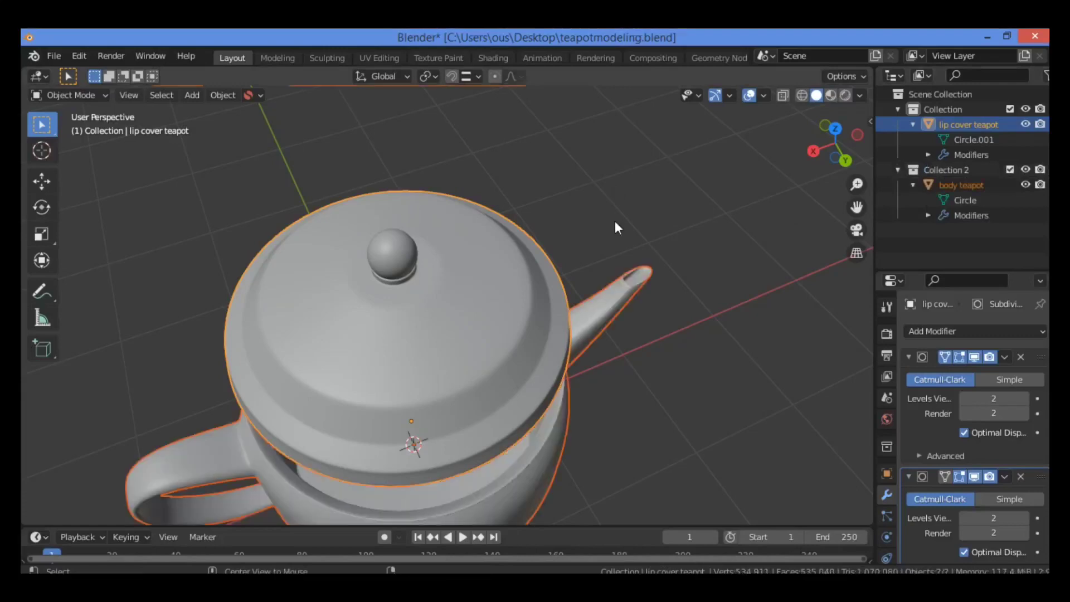
{"action": "middle_click_drag", "start_coordinate": [832, 520], "coordinate": [828, 403]}
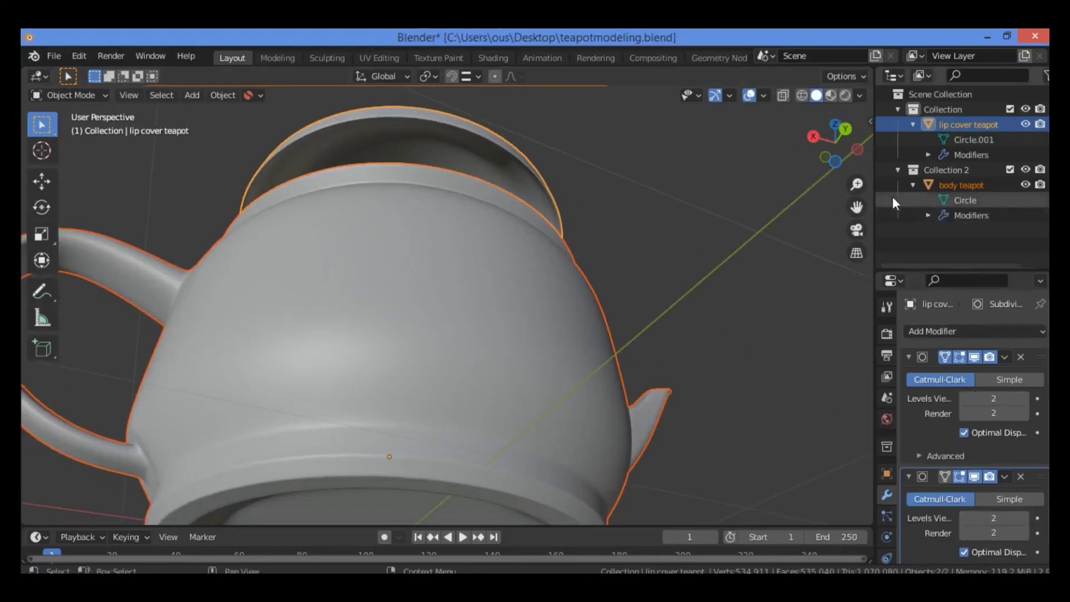
{"action": "left_click_drag", "start_coordinate": [857, 184], "coordinate": [856, 238]}
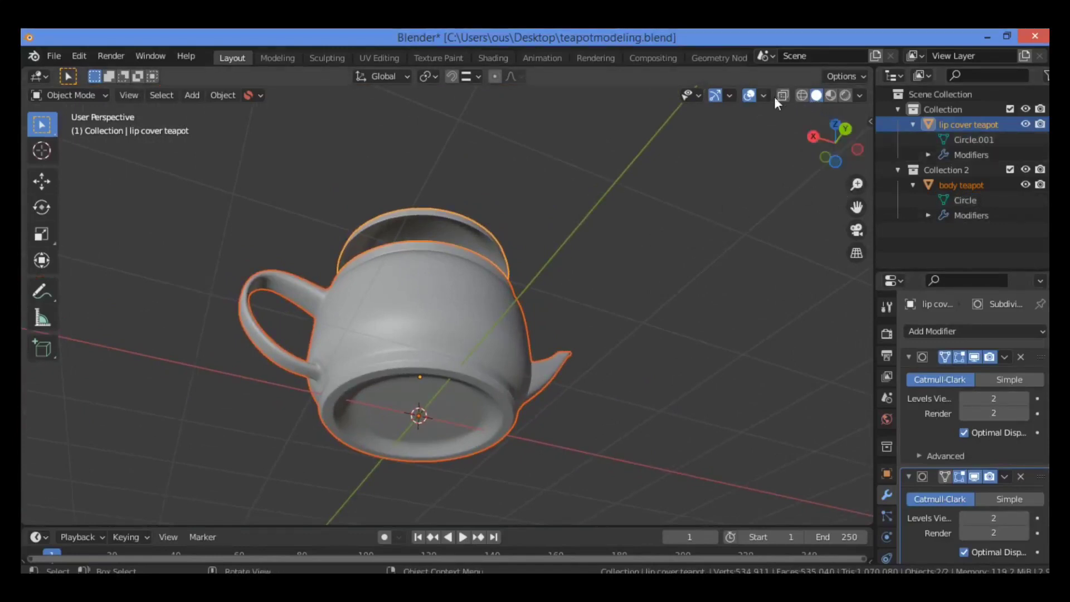
Turn off the viewport overlays and set the solid shading's lighting to MatCap.
{"action": "left_click", "coordinate": [750, 96]}
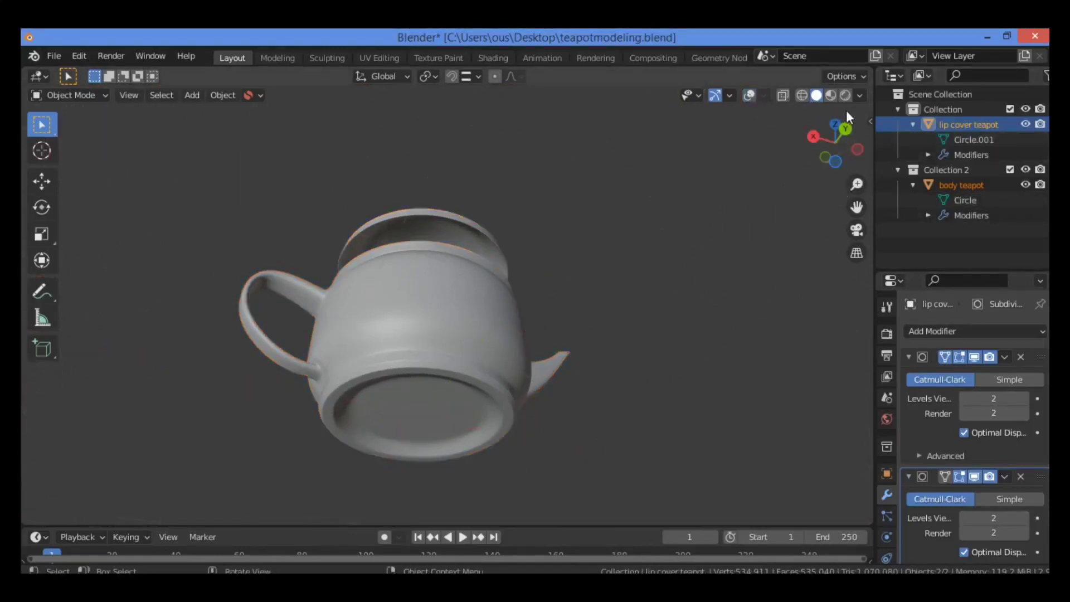
{"action": "left_click", "coordinate": [860, 95]}
{"action": "left_click", "coordinate": [846, 167]}
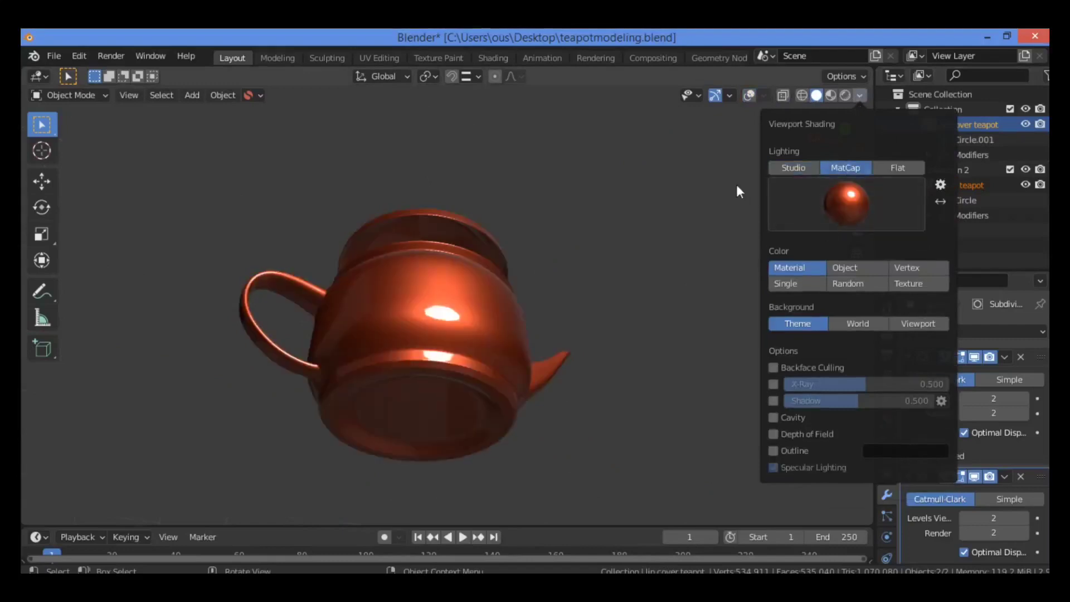
Examine the MatCap-shaded teapot's lid, rim, spout and handle up close and from several sides.
{"action": "mouse_move", "coordinate": [835, 143]}
{"action": "left_mouse_down"}
{"action": "mouse_move", "coordinate": [641, 214]}
{"action": "mouse_move", "coordinate": [691, 210]}
{"action": "mouse_move", "coordinate": [565, 202]}
{"action": "left_mouse_up"}
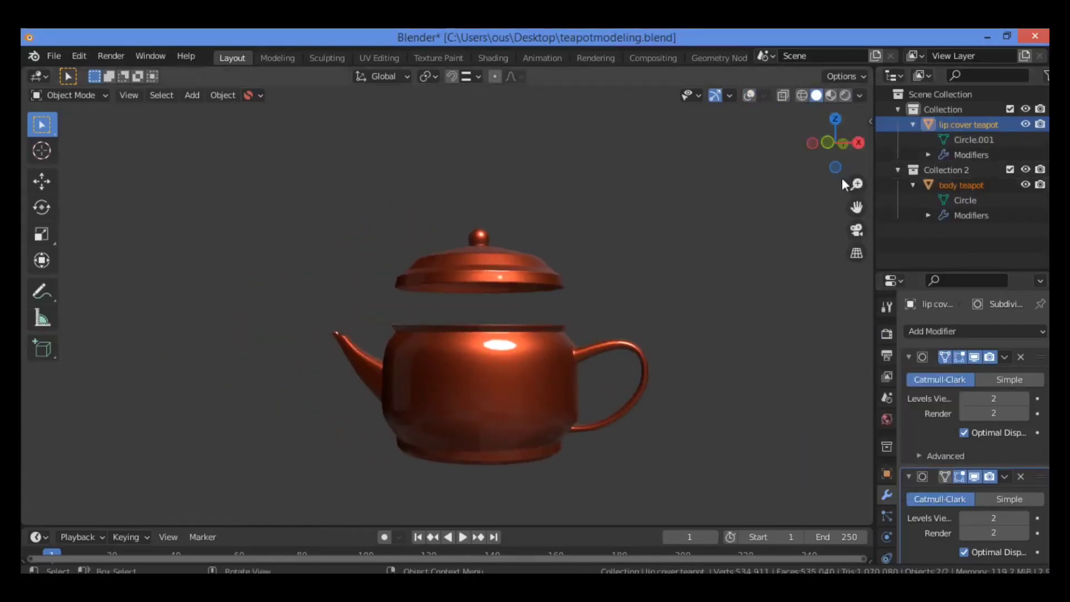
{"action": "left_click_drag", "start_coordinate": [857, 184], "coordinate": [857, 154]}
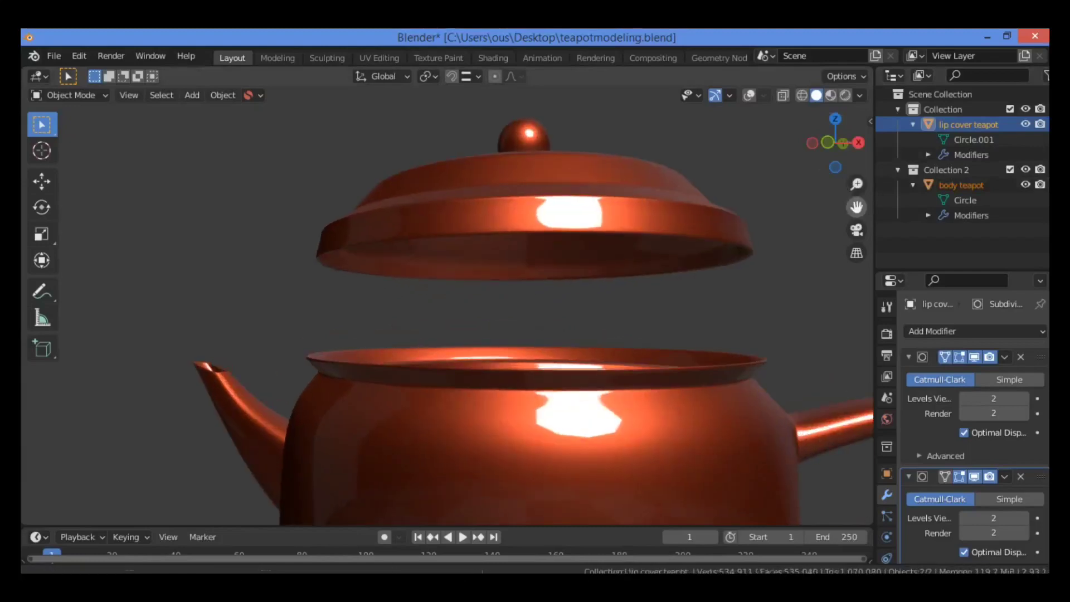
{"action": "left_click_drag", "start_coordinate": [857, 207], "coordinate": [788, 211]}
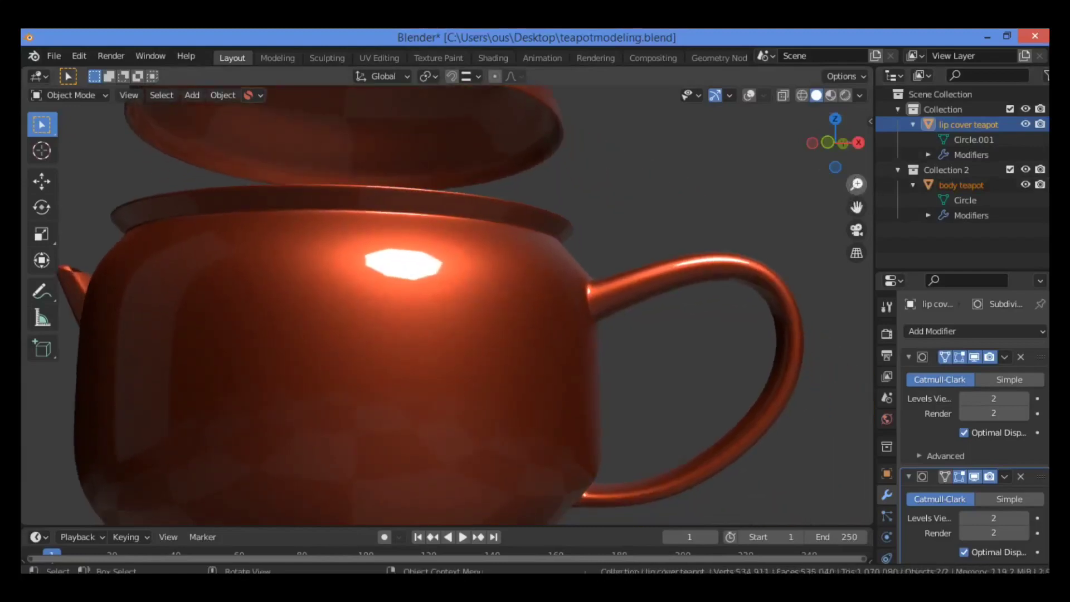
{"action": "mouse_move", "coordinate": [856, 185]}
{"action": "left_mouse_down"}
{"action": "mouse_move", "coordinate": [856, 209]}
{"action": "mouse_move", "coordinate": [852, 187]}
{"action": "left_mouse_up"}
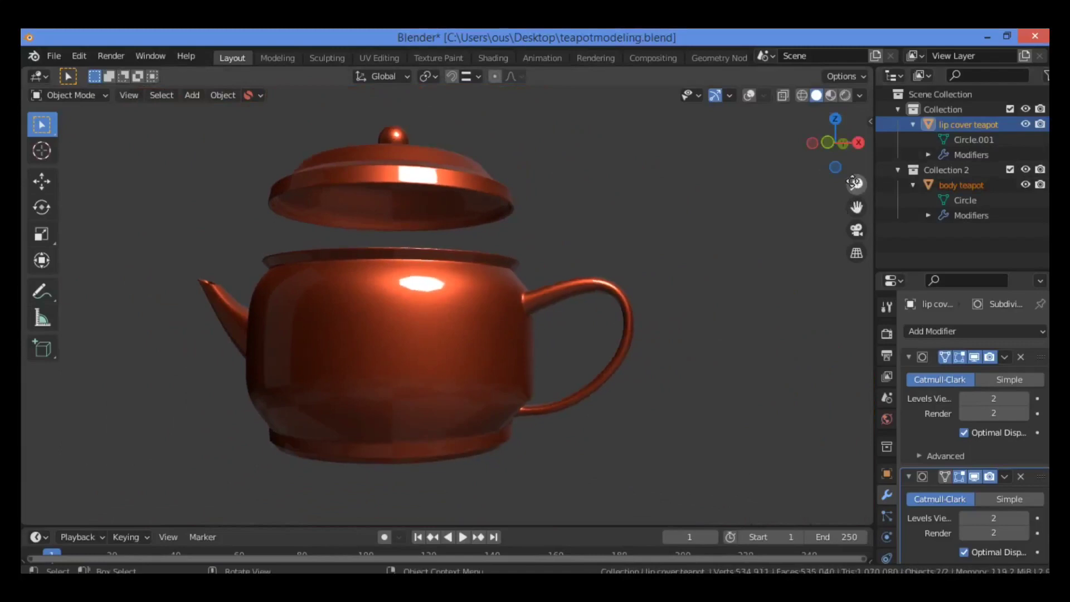
{"action": "left_click_drag", "start_coordinate": [836, 144], "coordinate": [756, 196]}
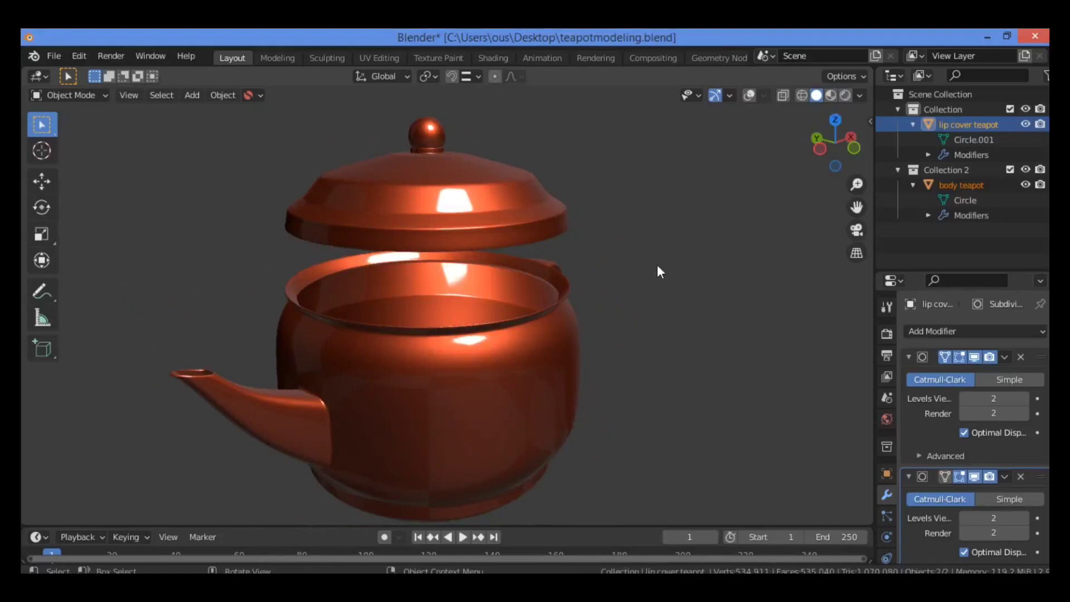
{"action": "left_click_drag", "start_coordinate": [857, 184], "coordinate": [856, 231]}
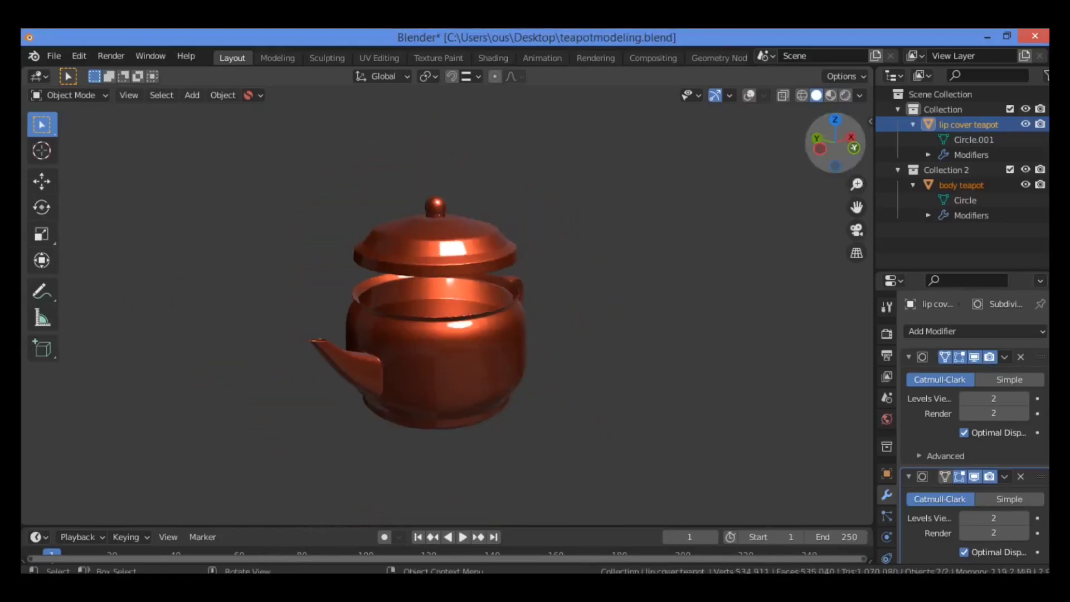
{"action": "left_click_drag", "start_coordinate": [838, 145], "coordinate": [677, 141]}
{"action": "left_click_drag", "start_coordinate": [461, 271], "coordinate": [459, 245]}
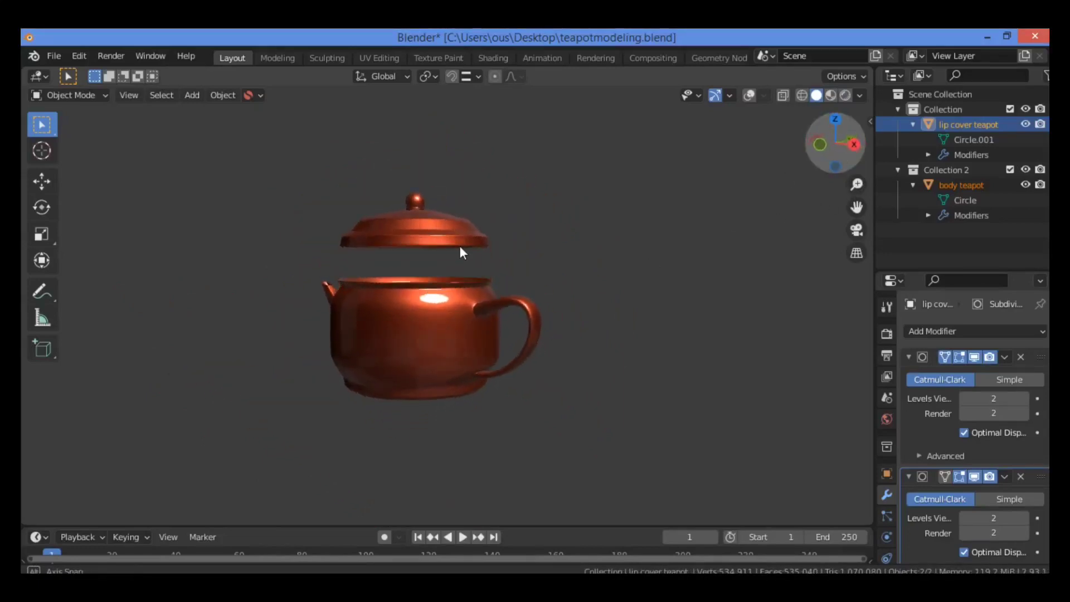